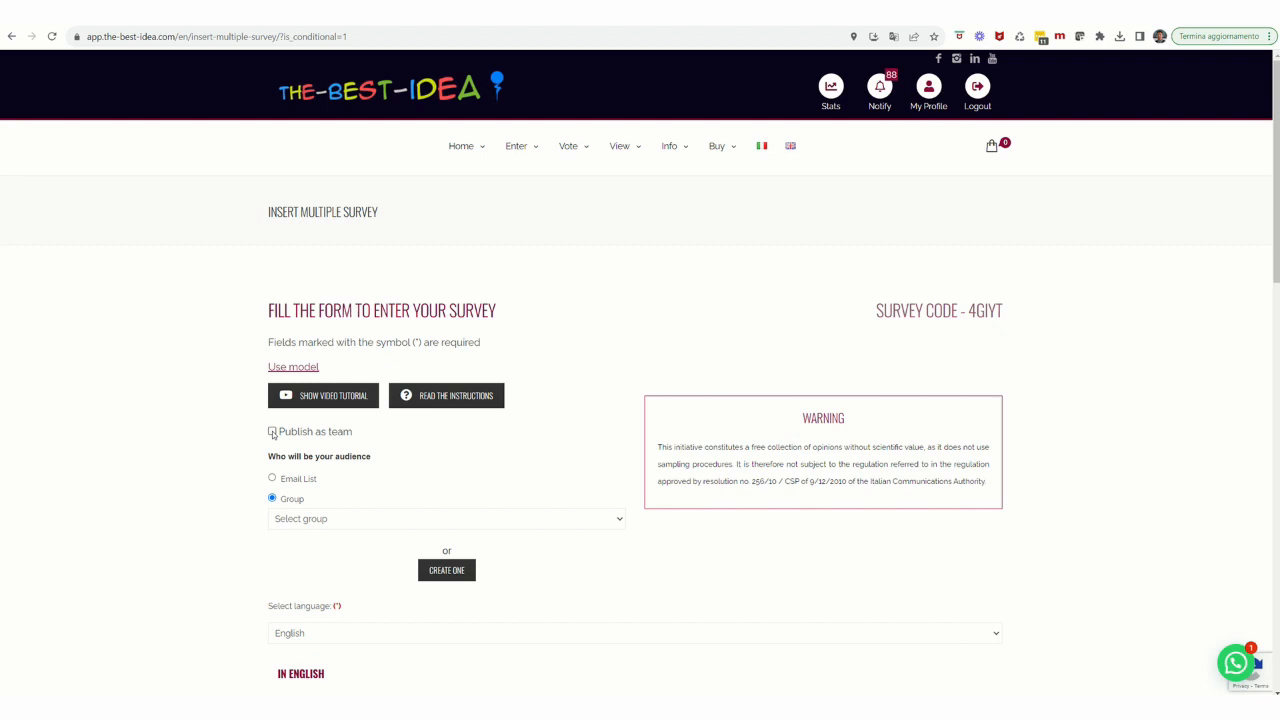
{"action": "left_click", "coordinate": [272, 432]}
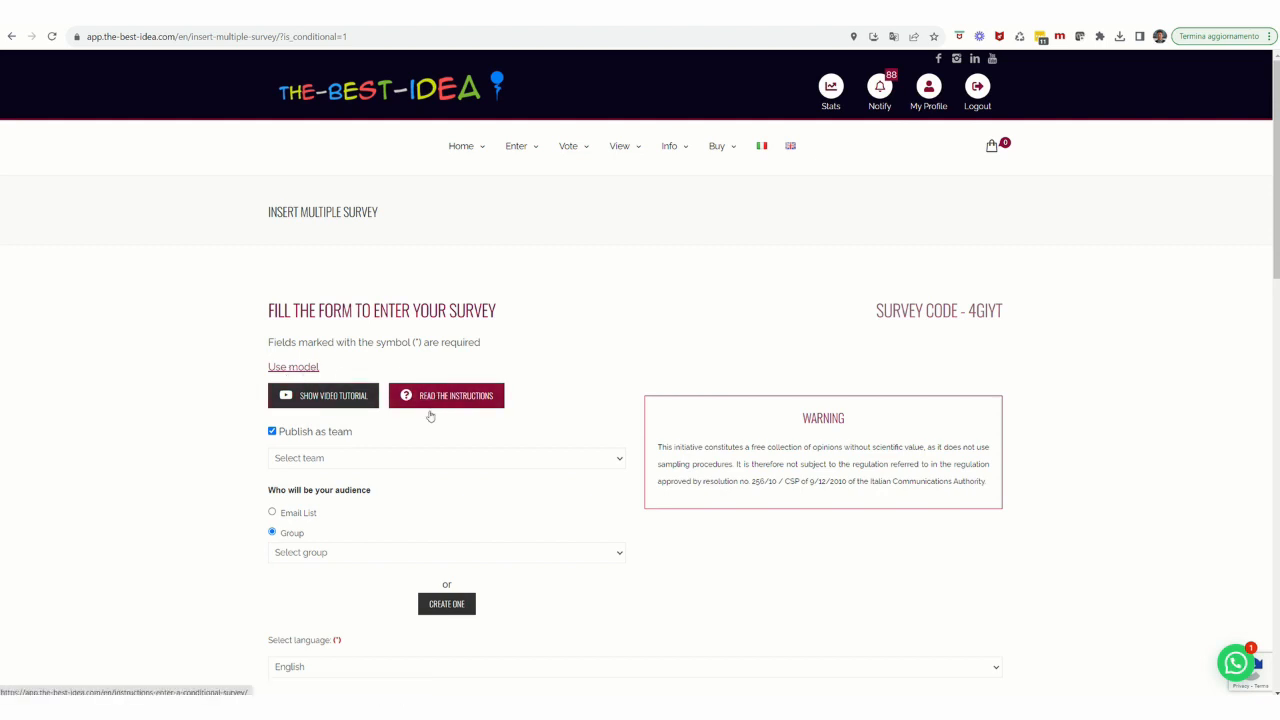
{"action": "left_click", "coordinate": [417, 464]}
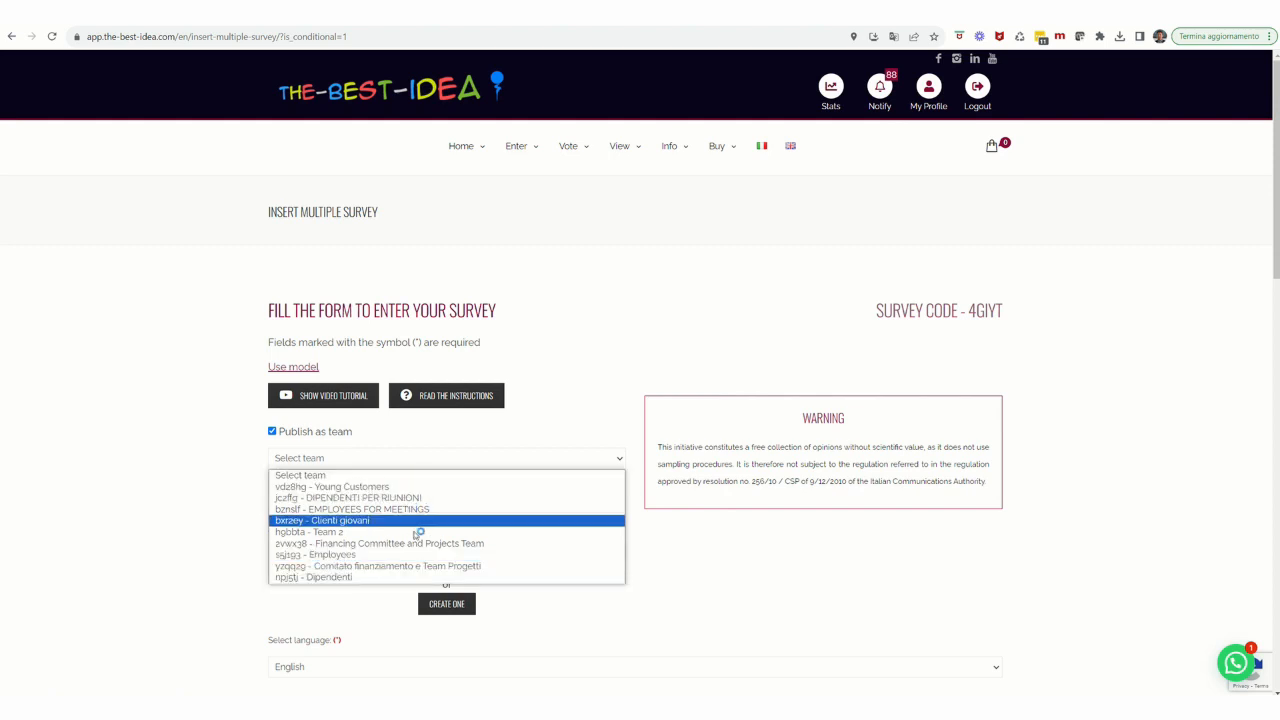
{"action": "left_click", "coordinate": [379, 476]}
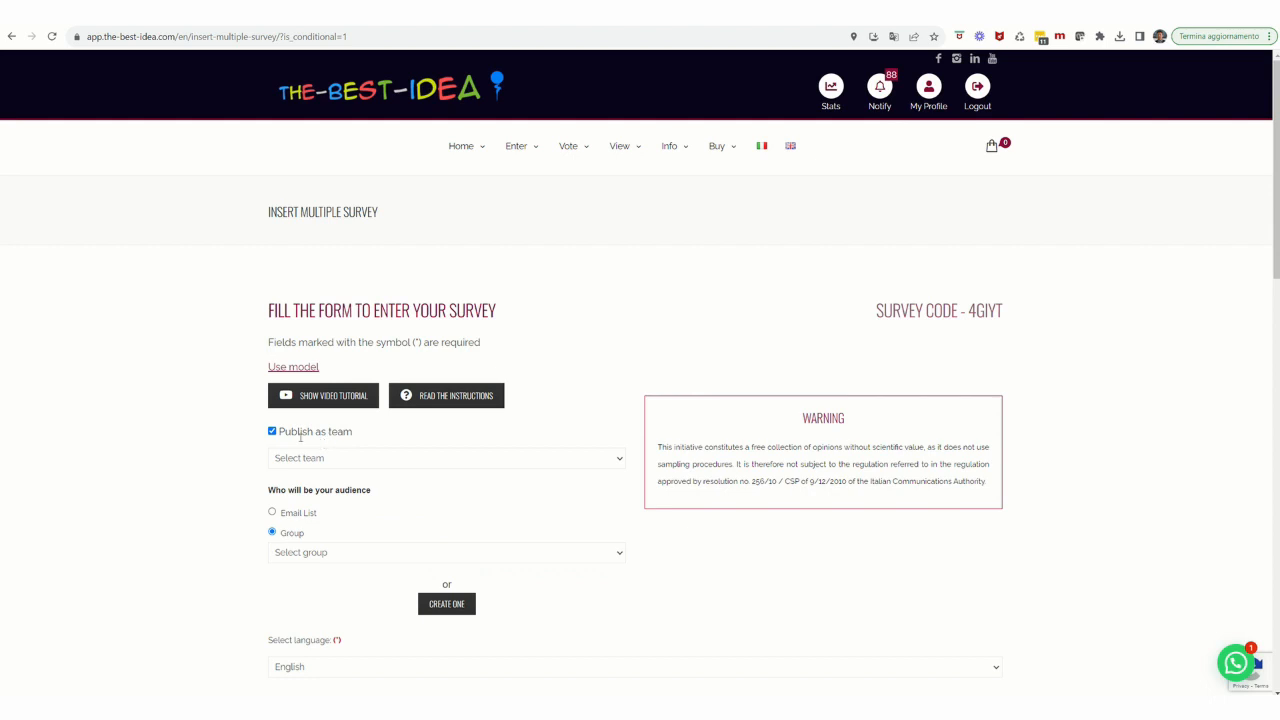
{"action": "left_click", "coordinate": [272, 432]}
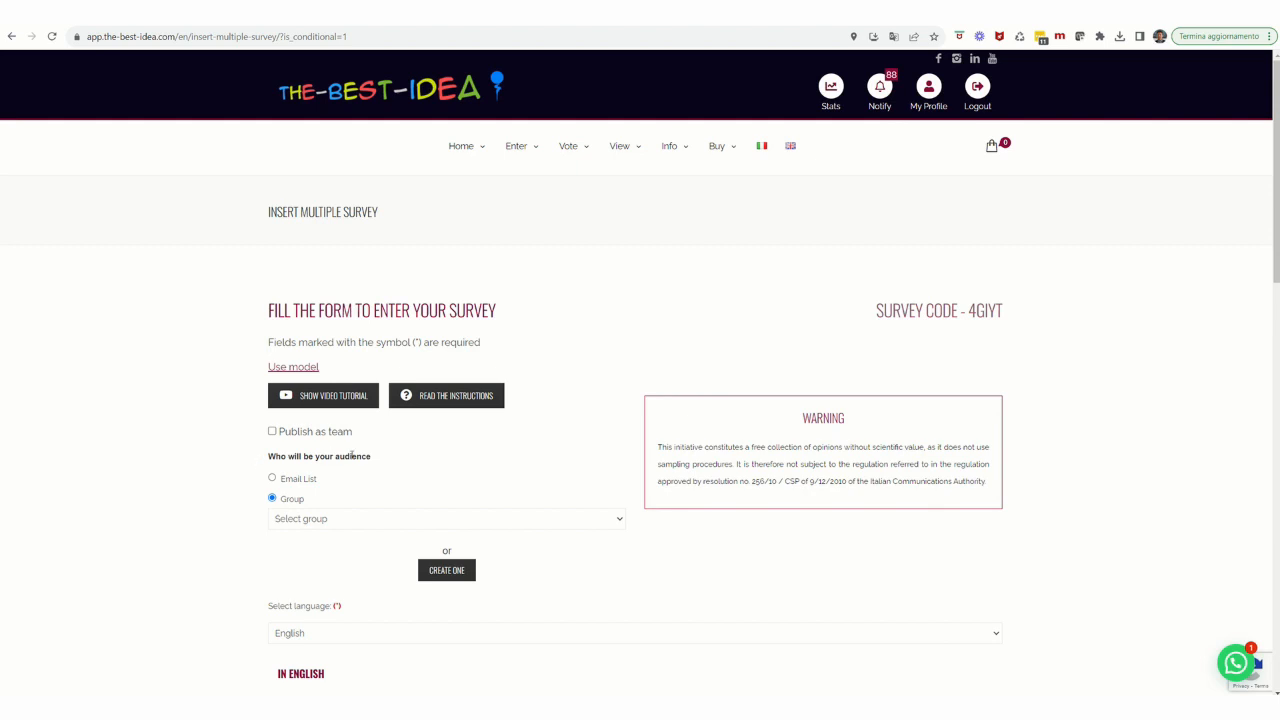
- Set the survey's audience to a group and choose the "s5j193 - Employees" group
{"action": "left_click", "coordinate": [272, 479]}
{"action": "left_click", "coordinate": [272, 498]}
{"action": "left_click", "coordinate": [318, 518]}
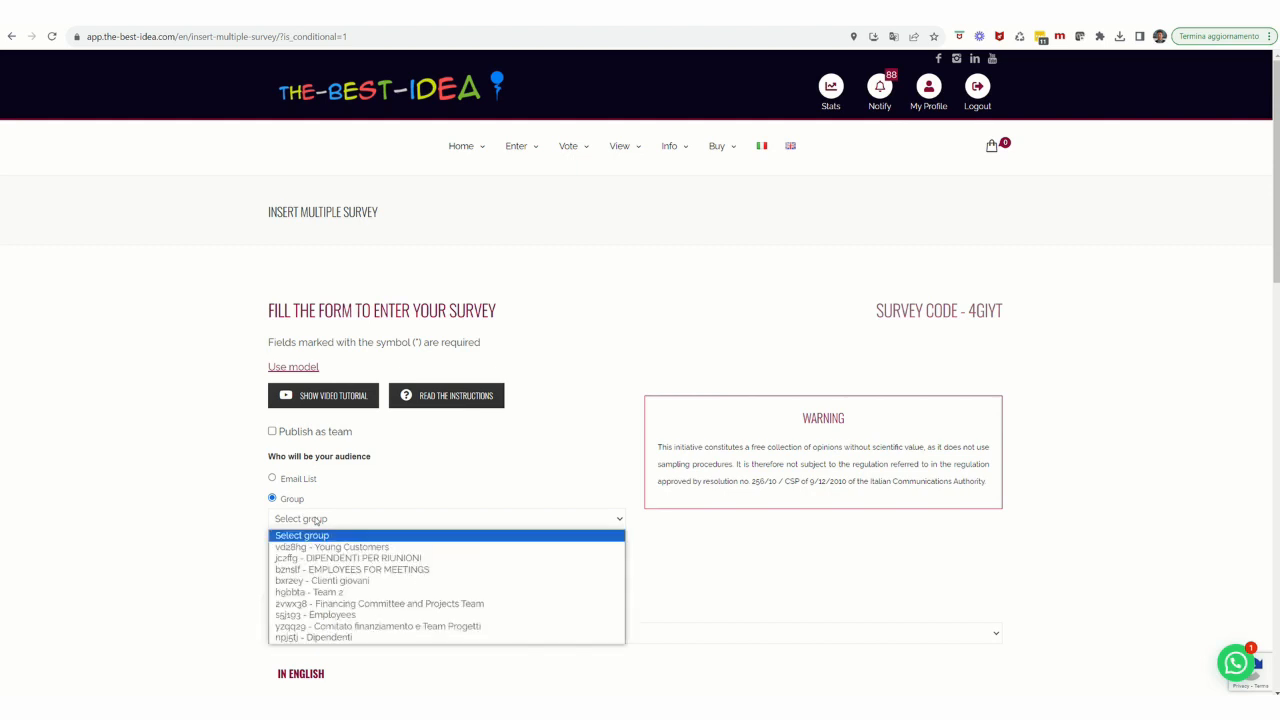
{"action": "left_click", "coordinate": [333, 615]}
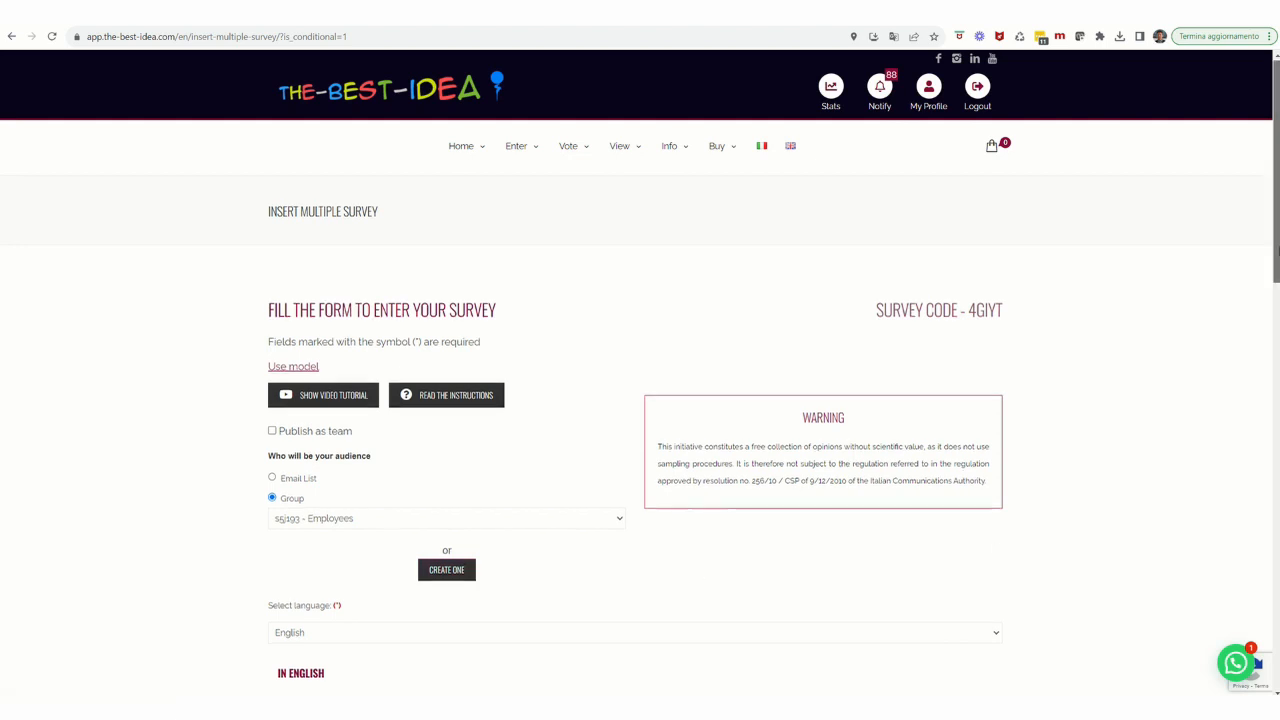
- Enter the survey title "Conditional Survey tutorial" and the description "sgfdhghj", keeping No Category as the macrocategory
{"action": "scroll", "coordinate": [1277, 252], "scroll_direction": "down", "scroll_amount": 5}
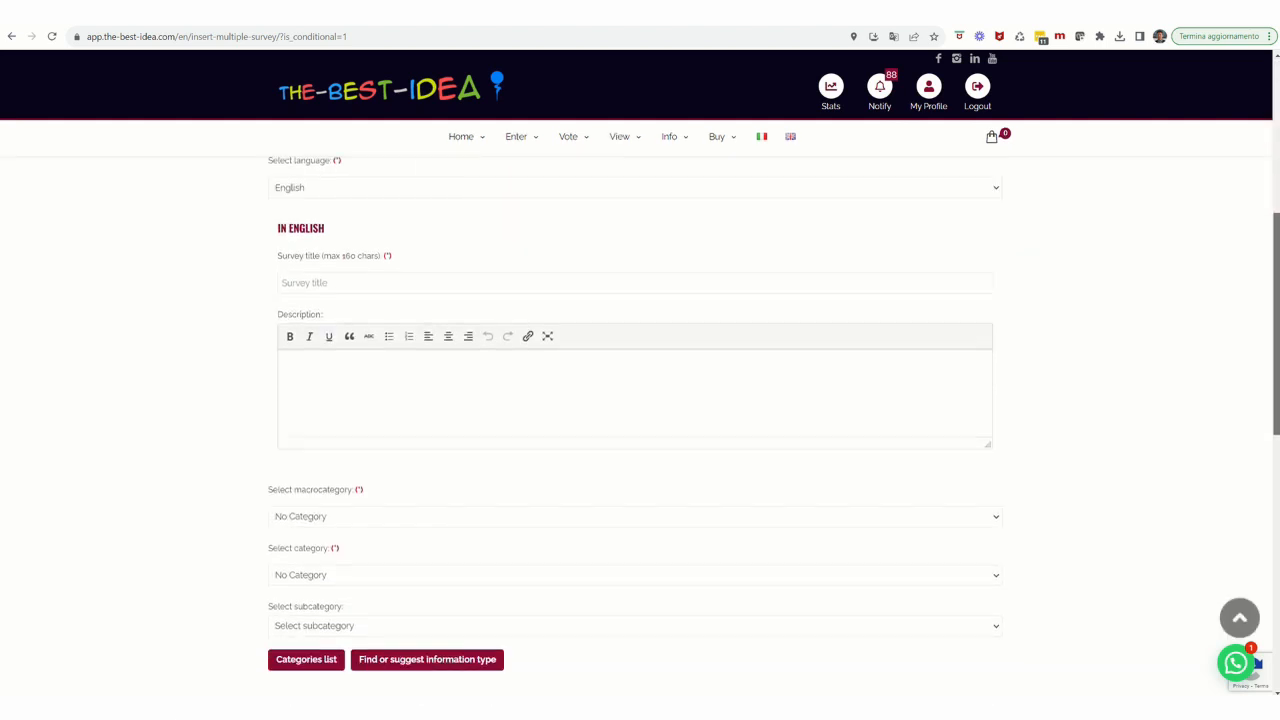
{"action": "left_click_drag", "start_coordinate": [1277, 405], "coordinate": [1277, 438]}
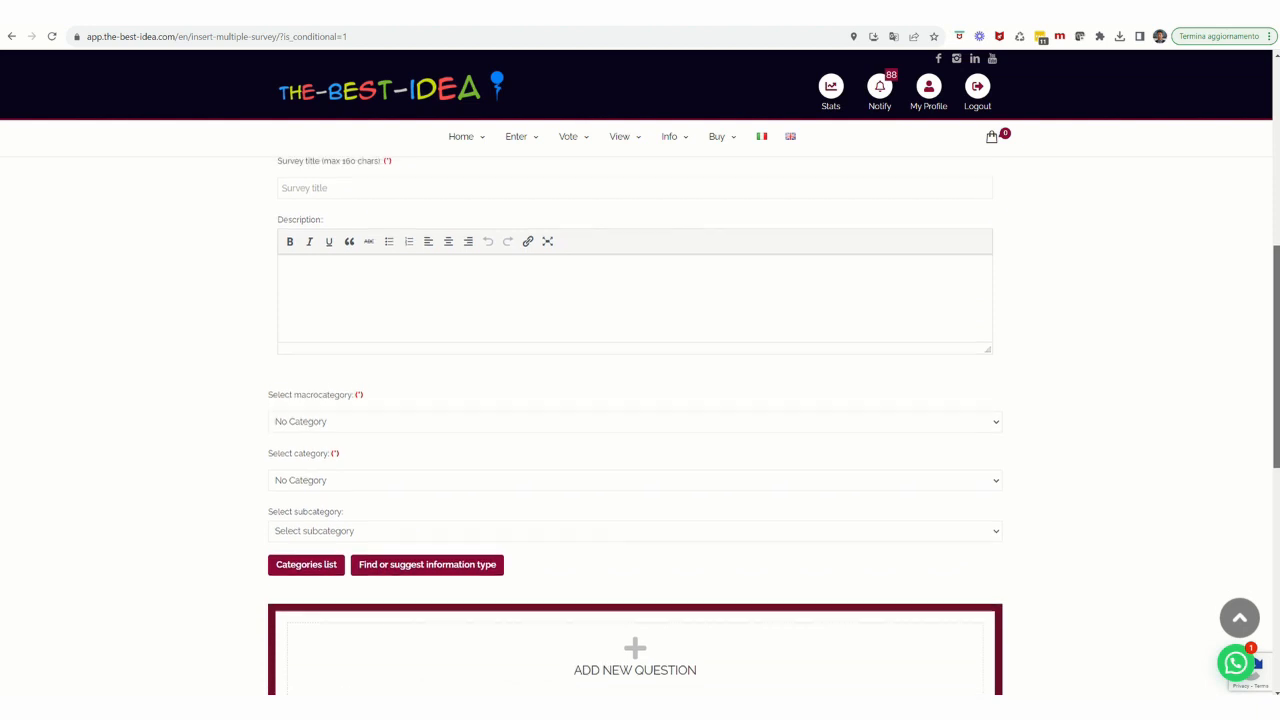
{"action": "left_click", "coordinate": [290, 189]}
{"action": "type", "text": "C"}
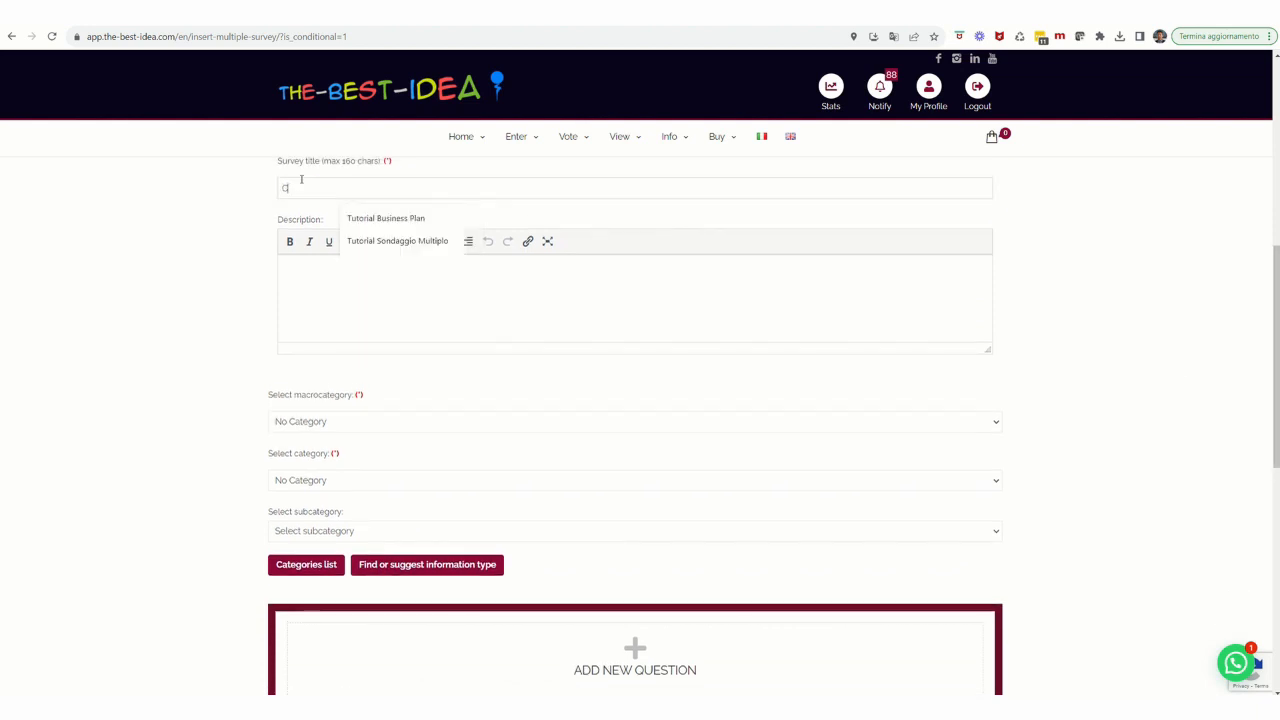
{"action": "type", "text": "ondition"}
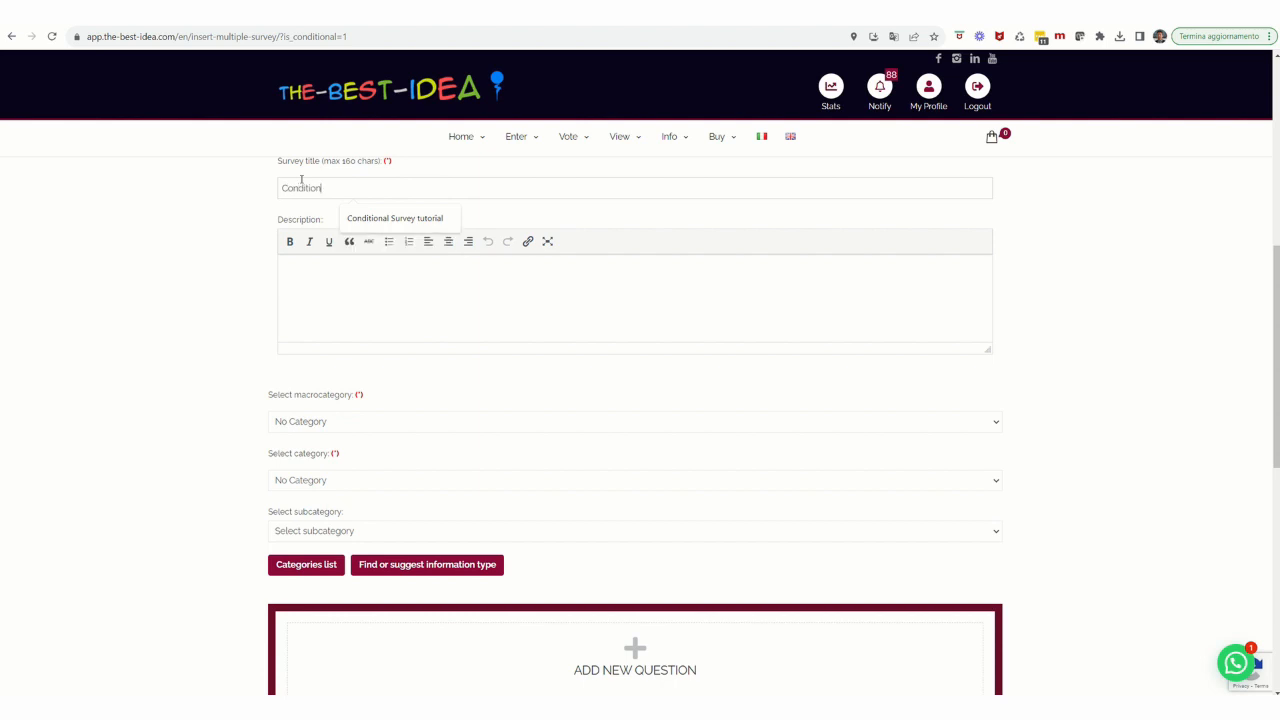
{"action": "type", "text": "al Survey tutorial"}
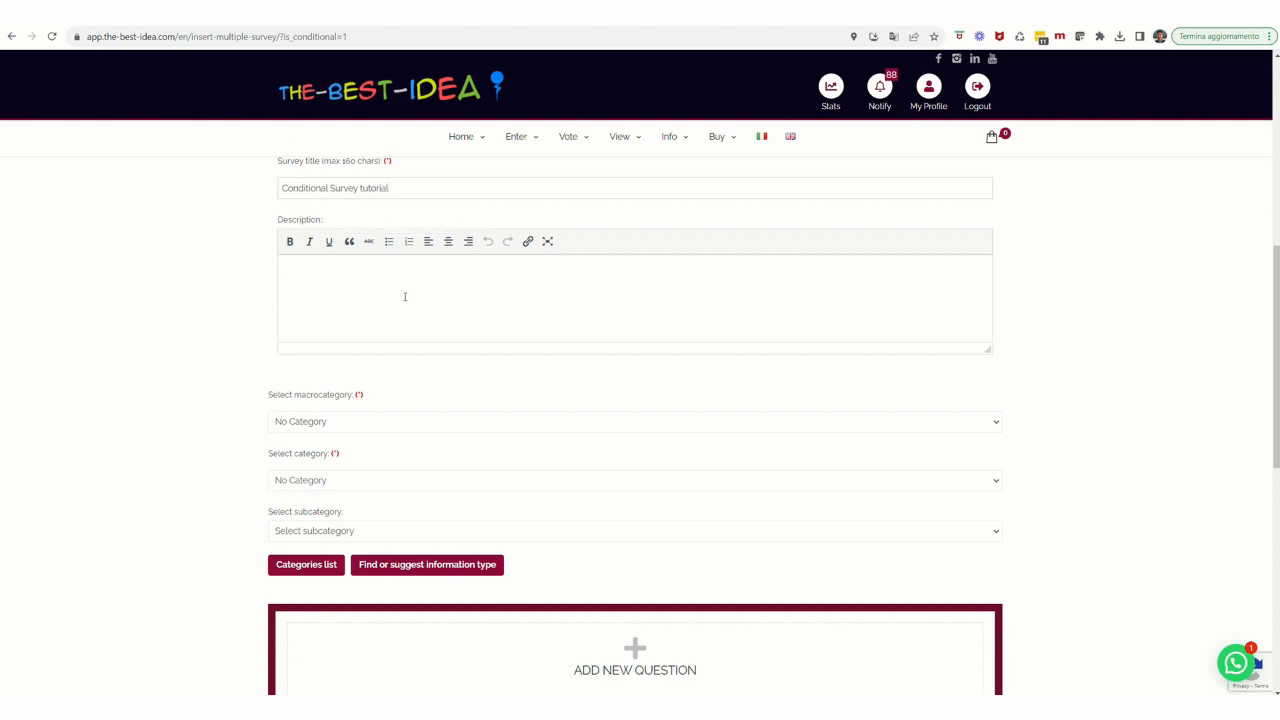
{"action": "type", "text": "gfdhghj"}
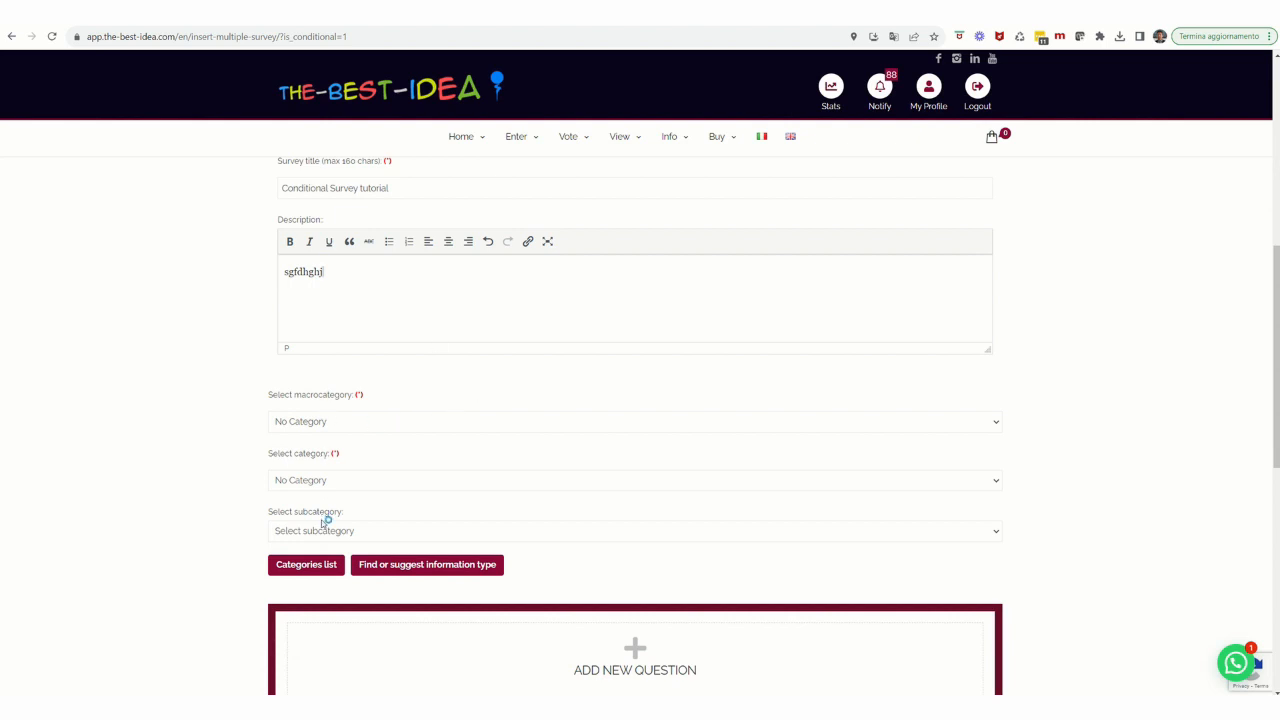
{"action": "left_click", "coordinate": [316, 422]}
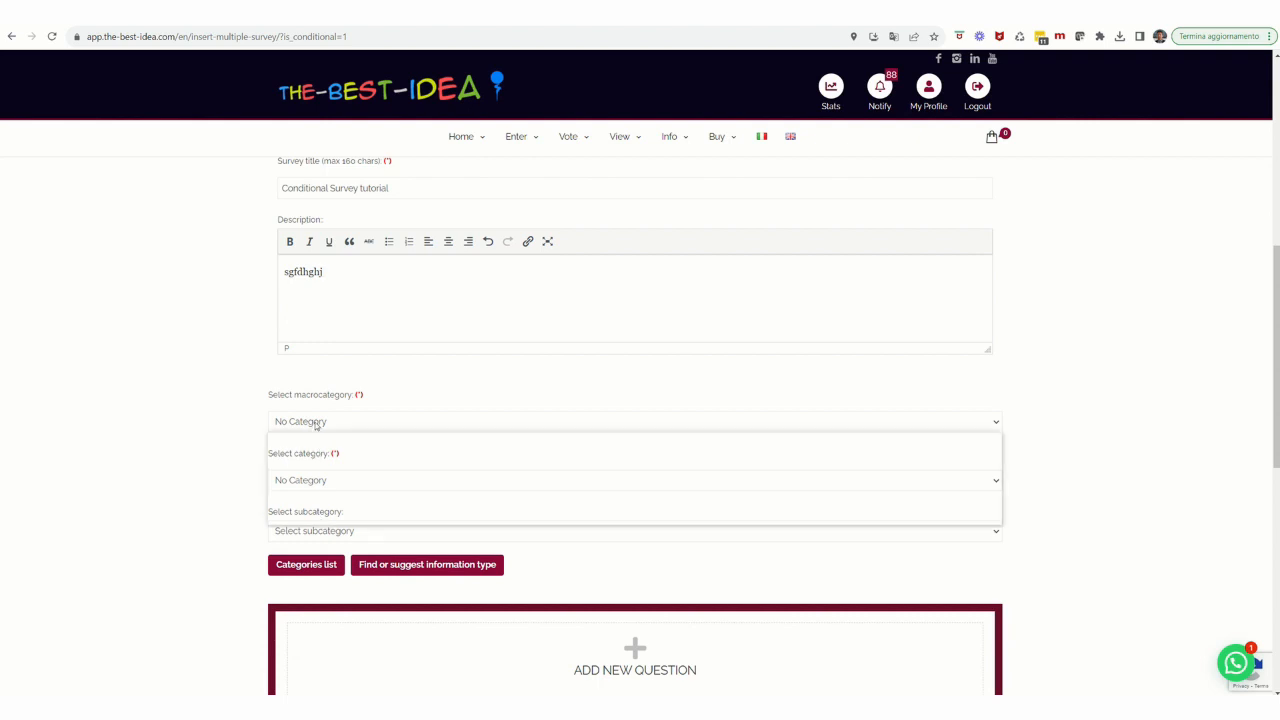
{"action": "left_click", "coordinate": [316, 450]}
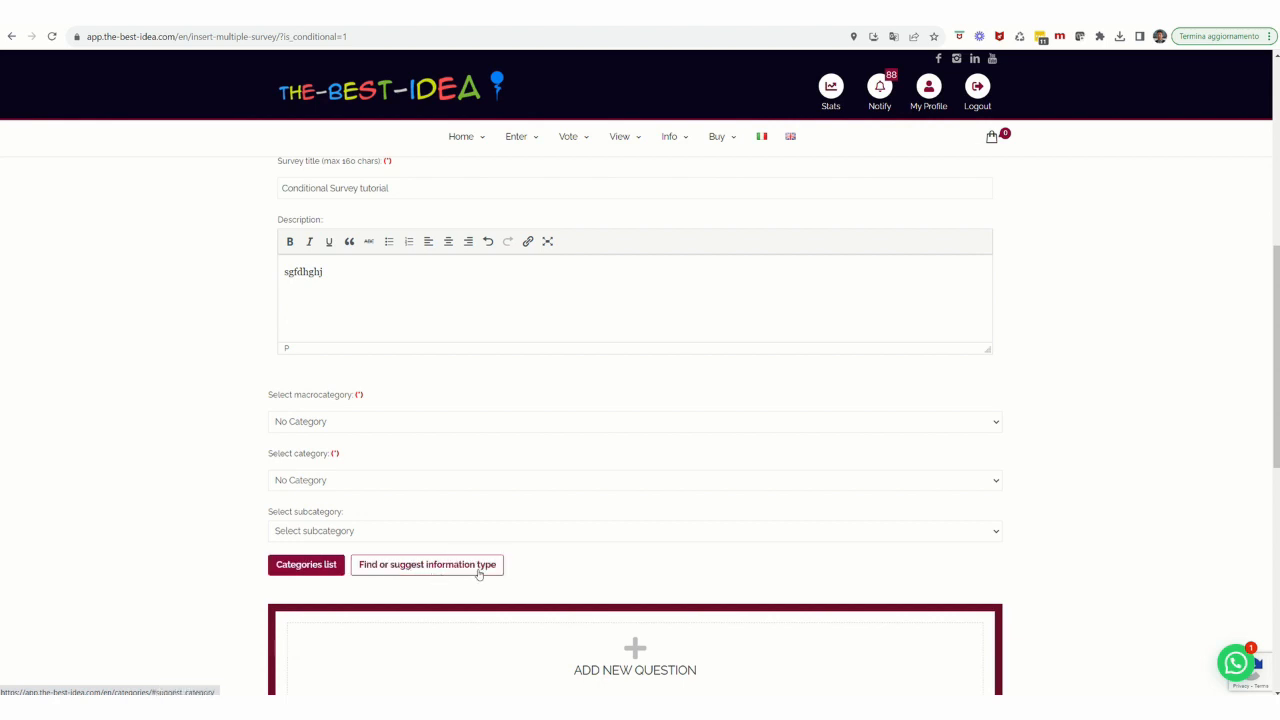
- Add three new questions to the survey
{"action": "scroll", "coordinate": [1277, 357], "scroll_direction": "down", "scroll_amount": 4}
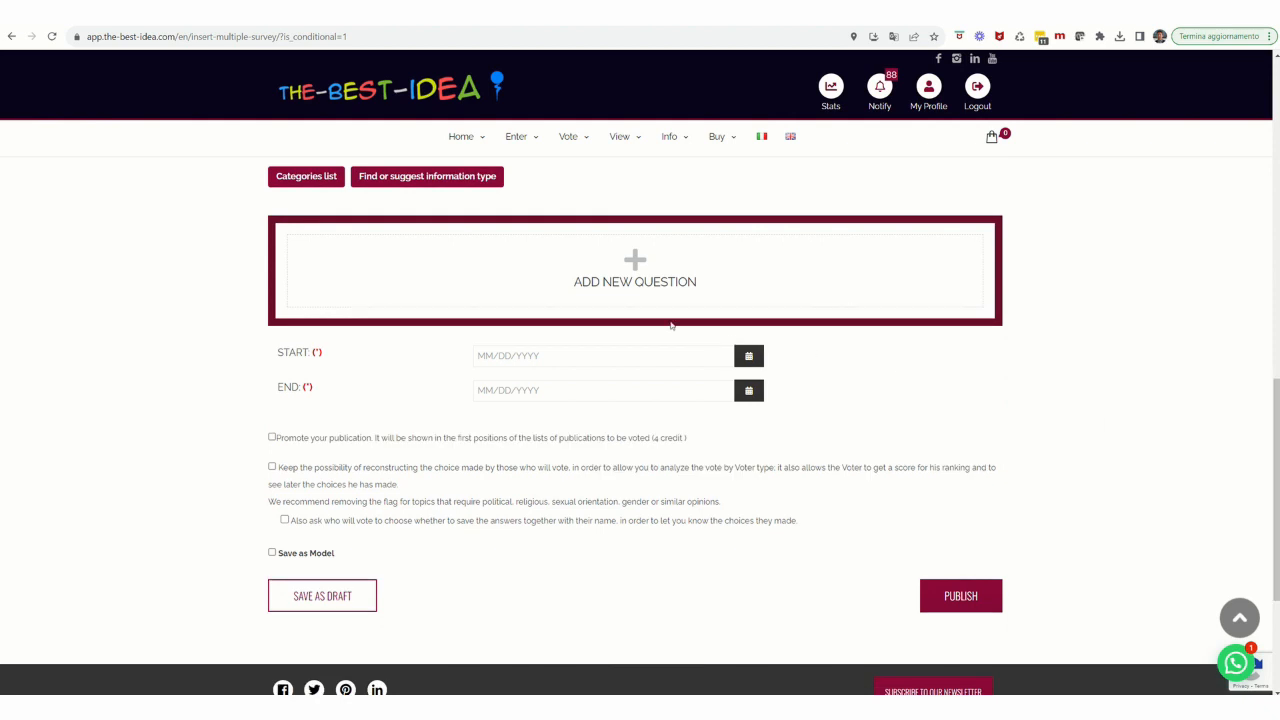
{"action": "left_click", "coordinate": [629, 287]}
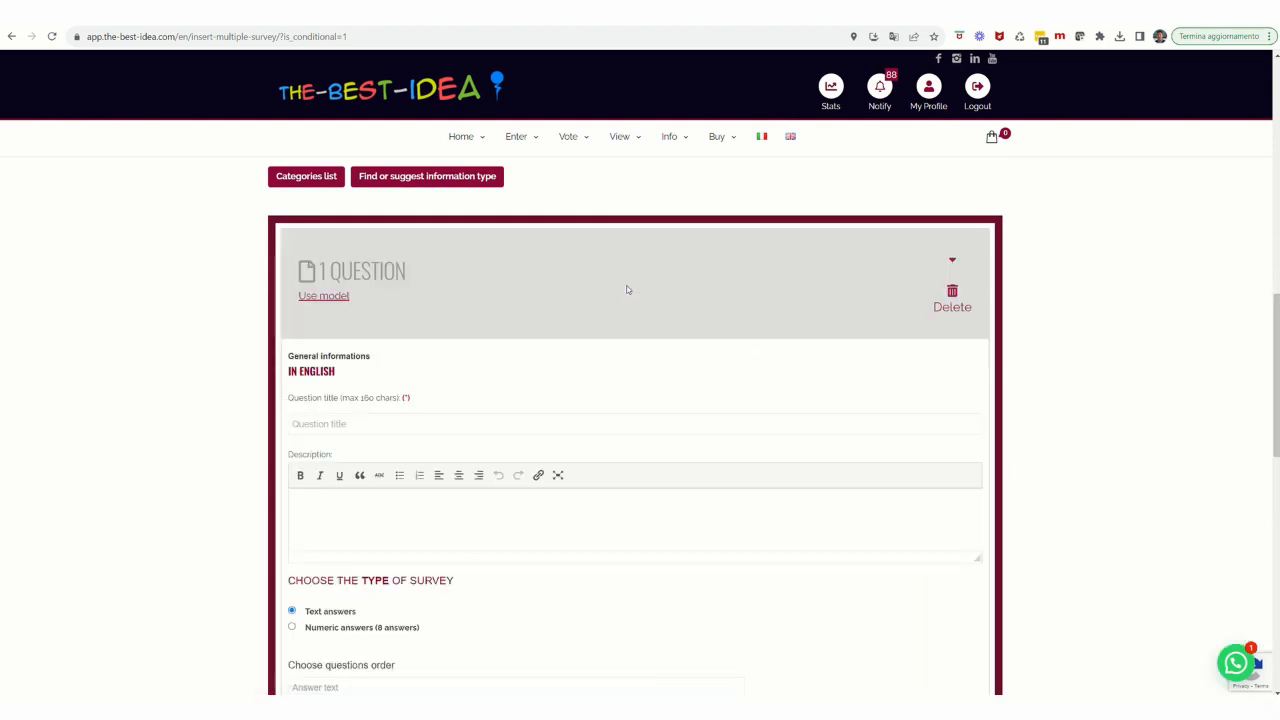
{"action": "left_click_drag", "start_coordinate": [1277, 331], "coordinate": [1277, 475]}
{"action": "left_click", "coordinate": [681, 346]}
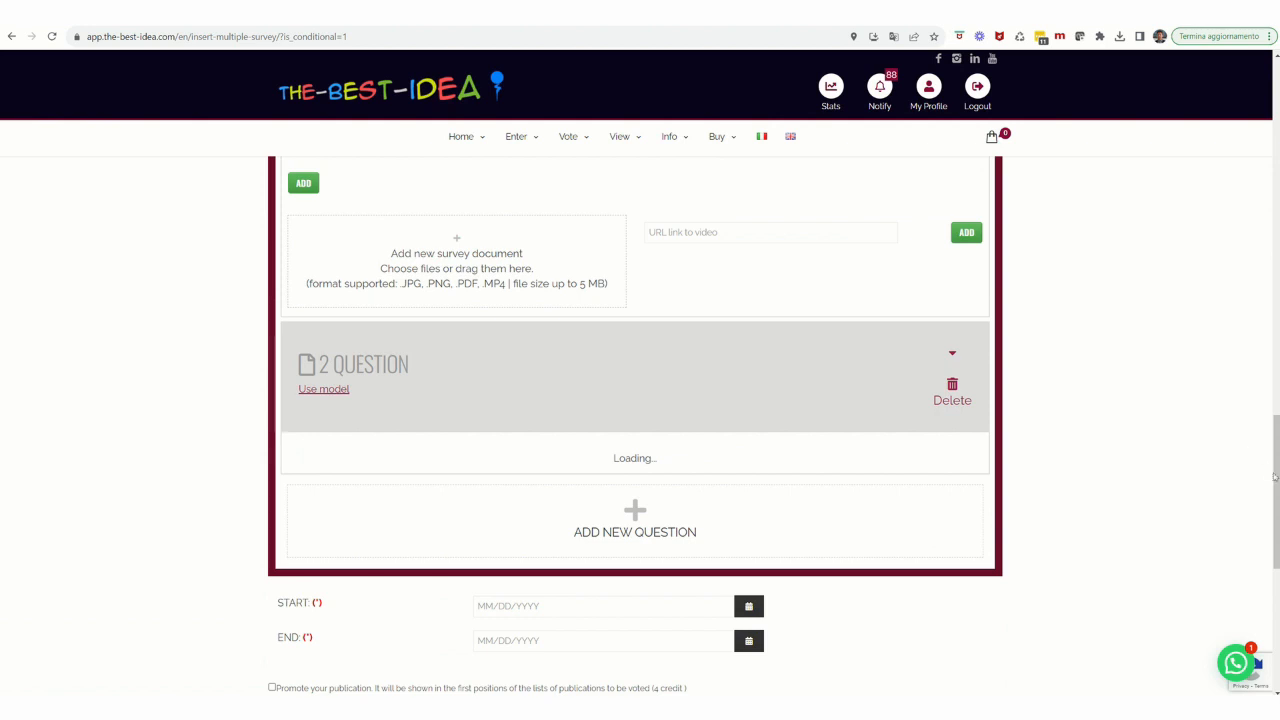
{"action": "left_click_drag", "start_coordinate": [1277, 427], "coordinate": [1277, 539]}
{"action": "left_click", "coordinate": [683, 482]}
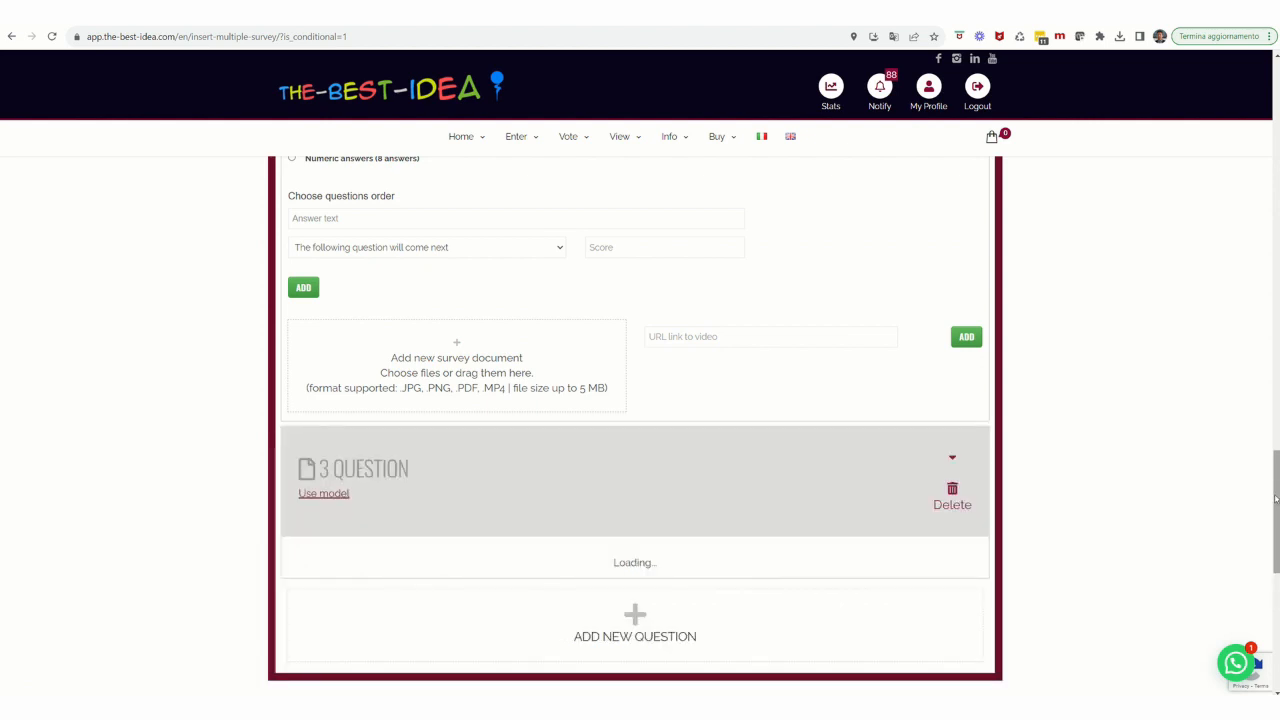
- Title the first question "First" and enter "swrtrewhg" as its description
{"action": "left_click_drag", "start_coordinate": [1276, 498], "coordinate": [1269, 300]}
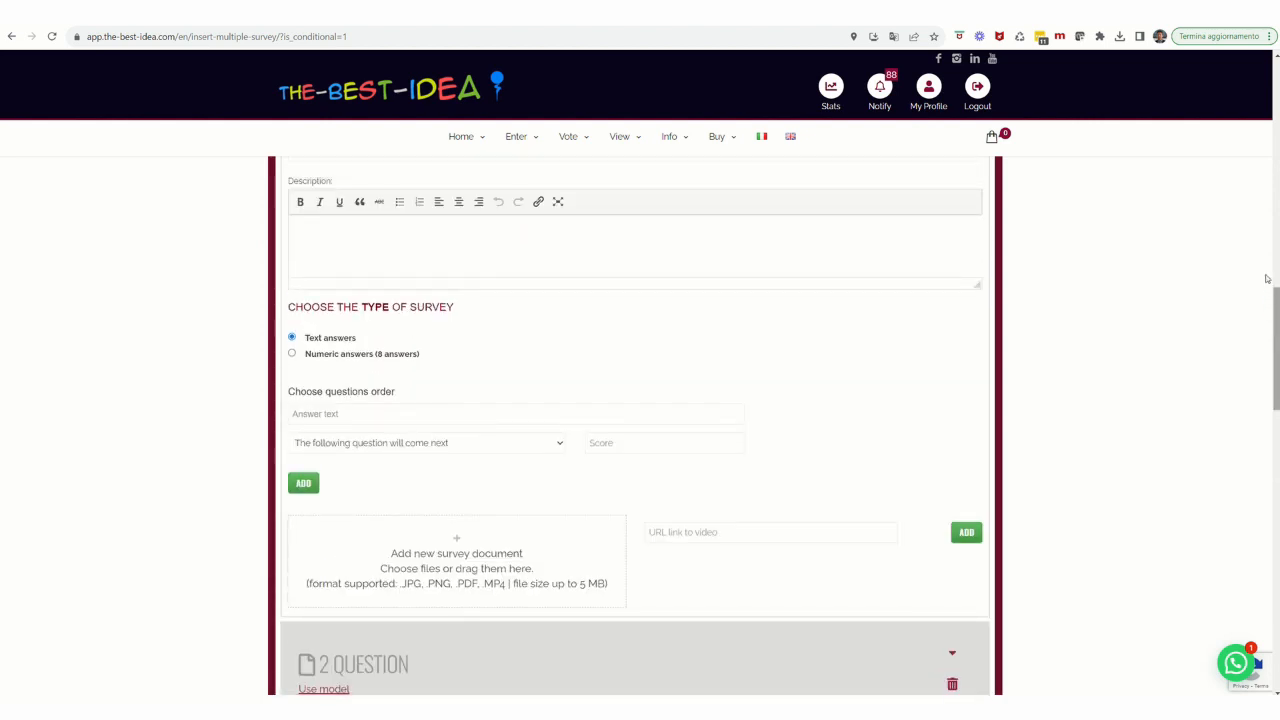
{"action": "scroll", "coordinate": [1268, 270], "scroll_direction": "up", "scroll_amount": 4}
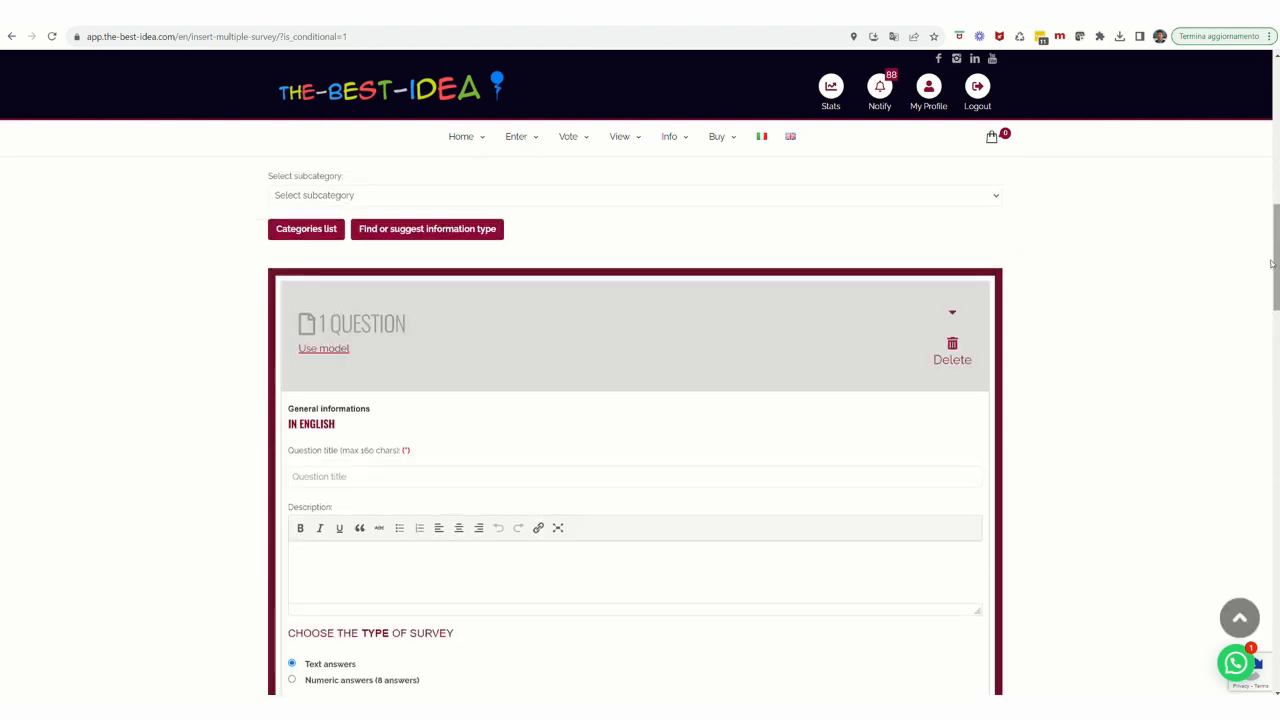
{"action": "left_click", "coordinate": [311, 476]}
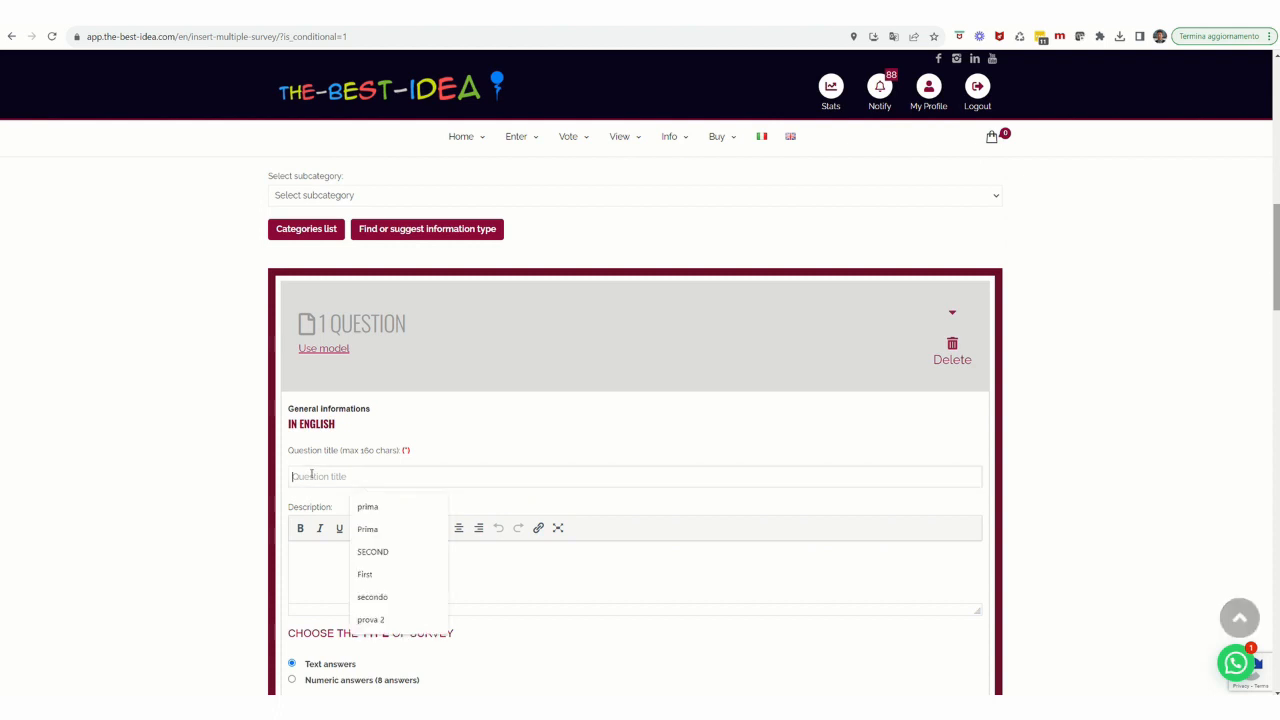
{"action": "type", "text": "Fir"}
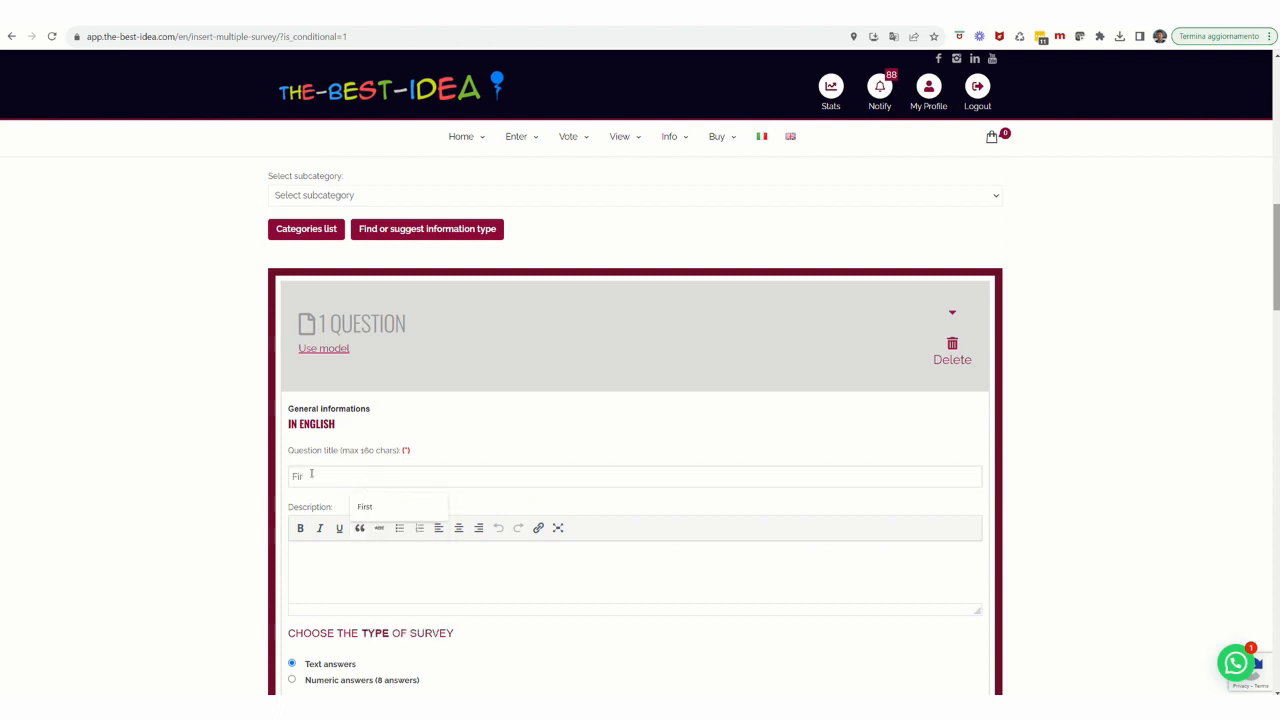
{"action": "type", "text": "st"}
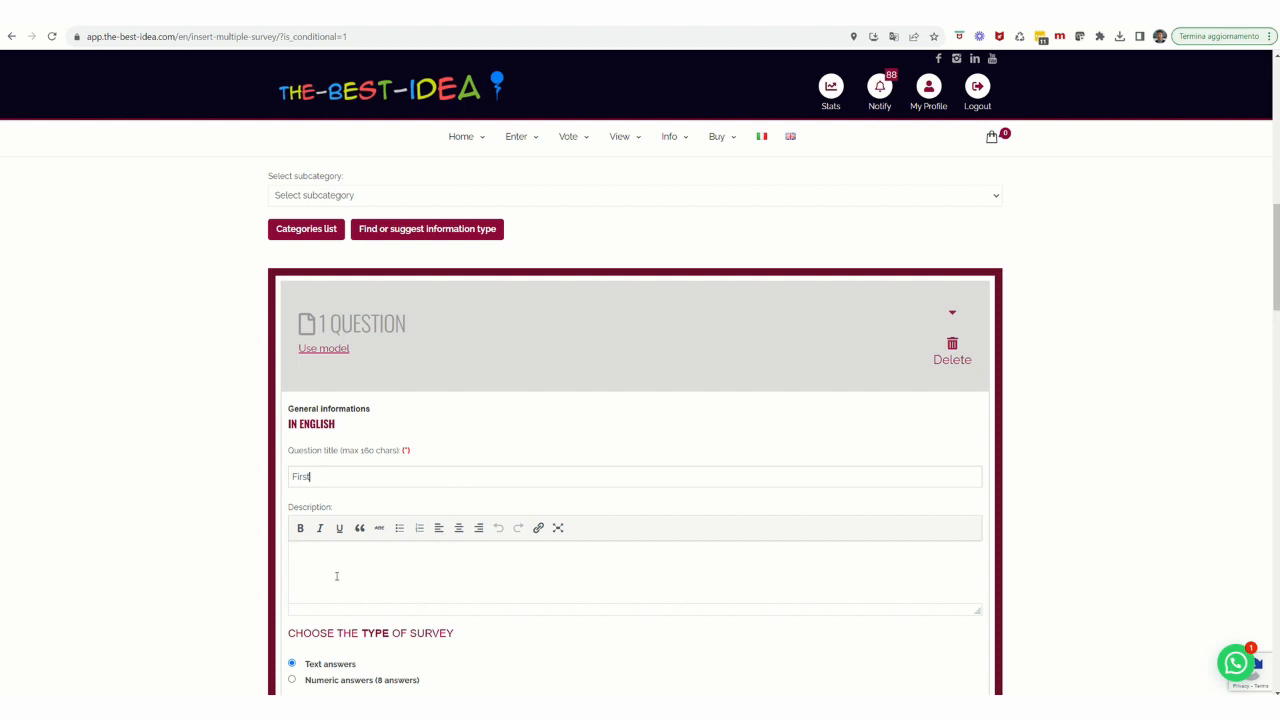
{"action": "type", "text": "swrtrewhg"}
- Enter the answer text "dghfhjg" for the first question and make it lead to Question 3
{"action": "scroll", "coordinate": [640, 420], "scroll_direction": "down", "scroll_amount": 4}
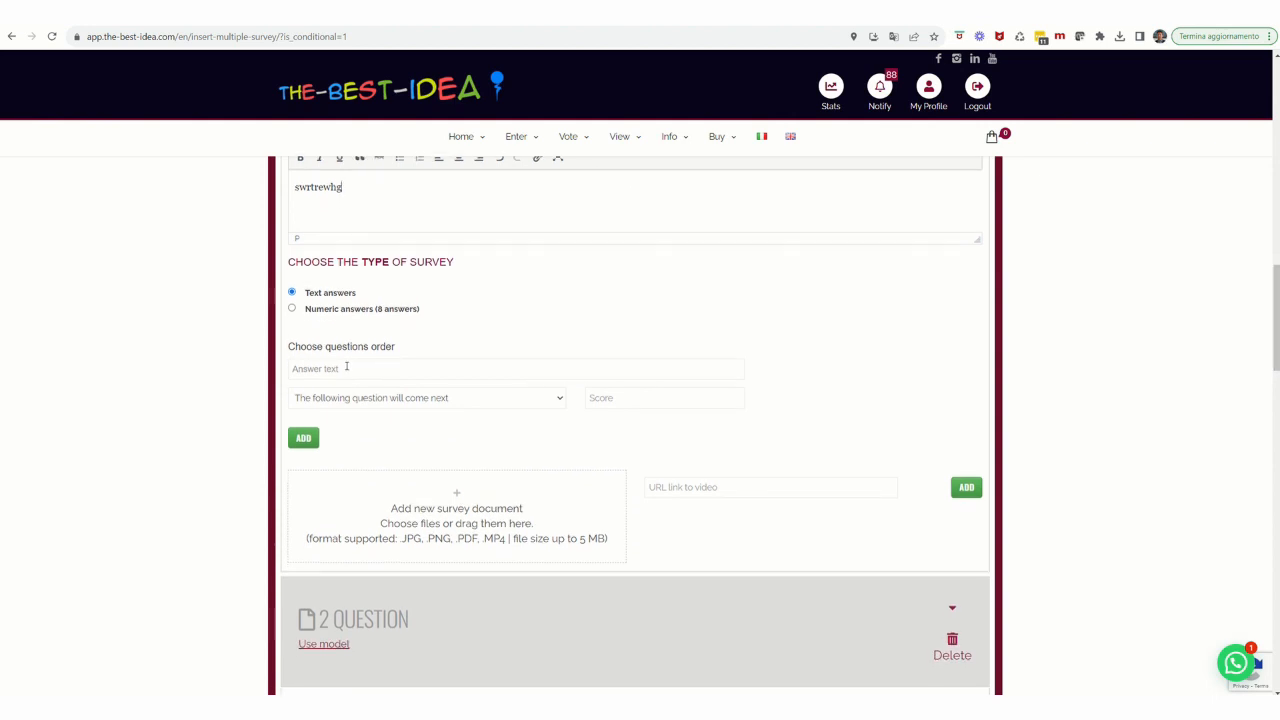
{"action": "left_click", "coordinate": [333, 370]}
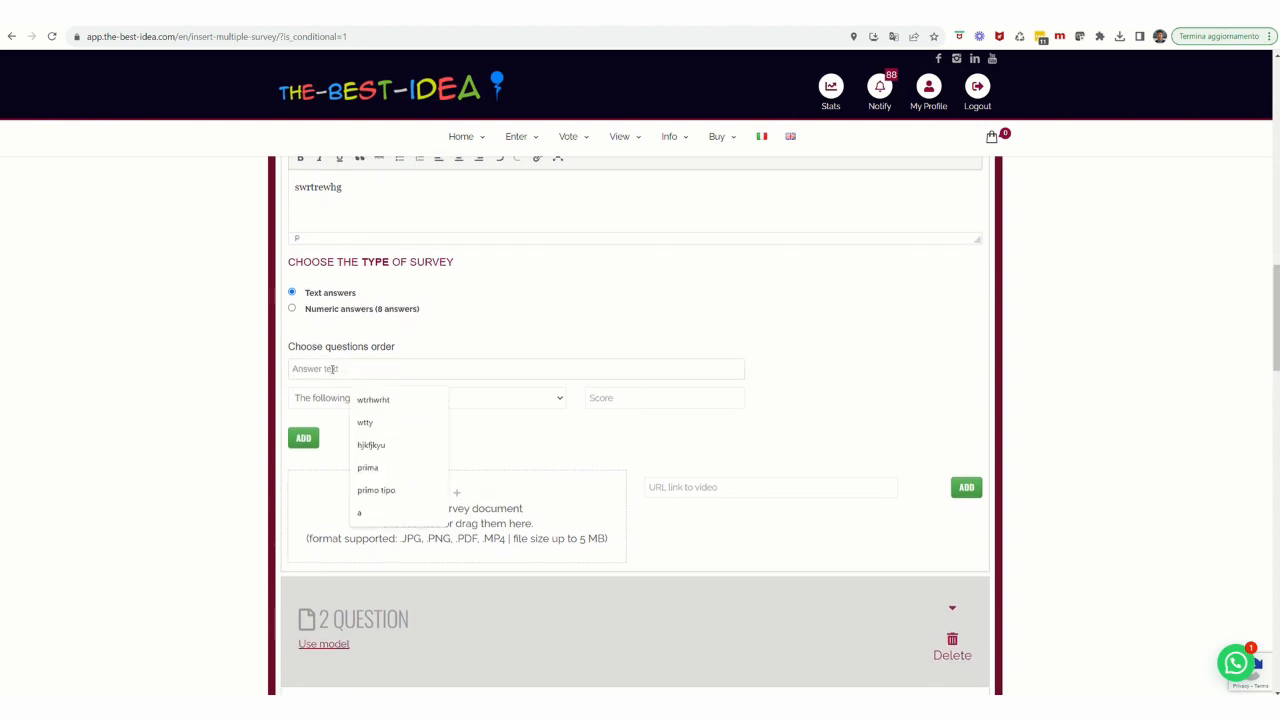
{"action": "type", "text": "dghfhjg"}
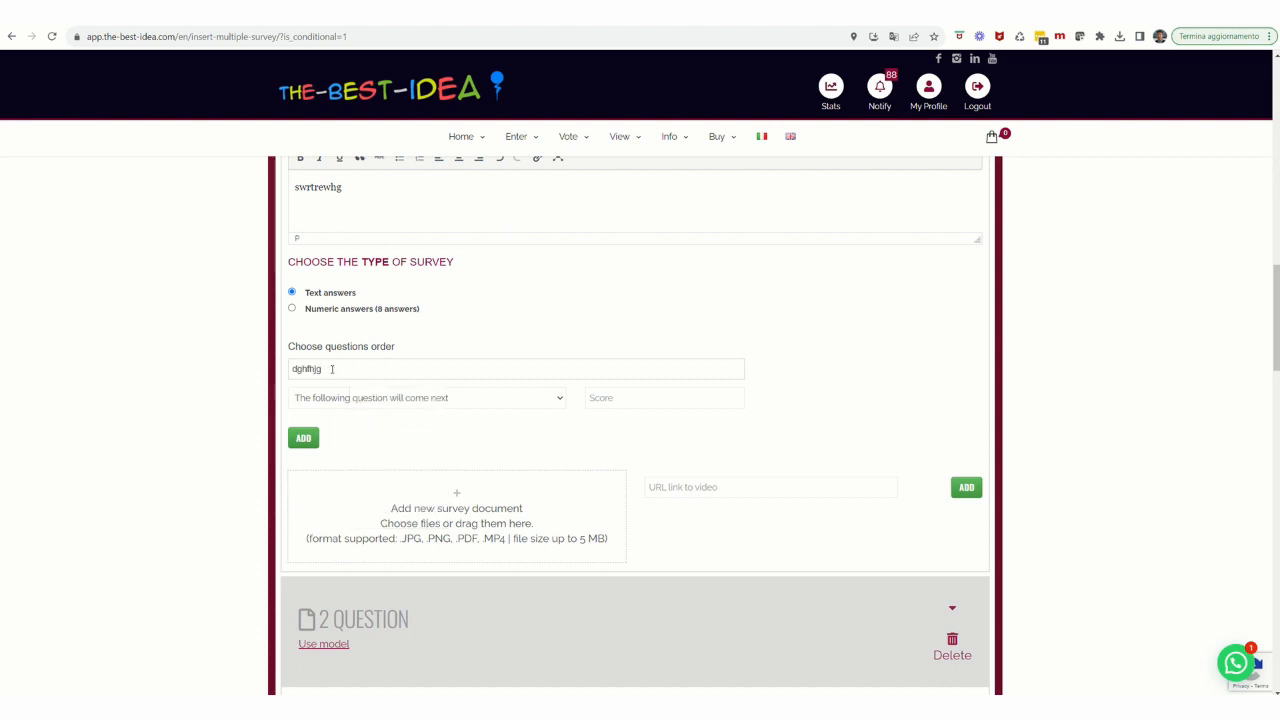
{"action": "left_click", "coordinate": [560, 398]}
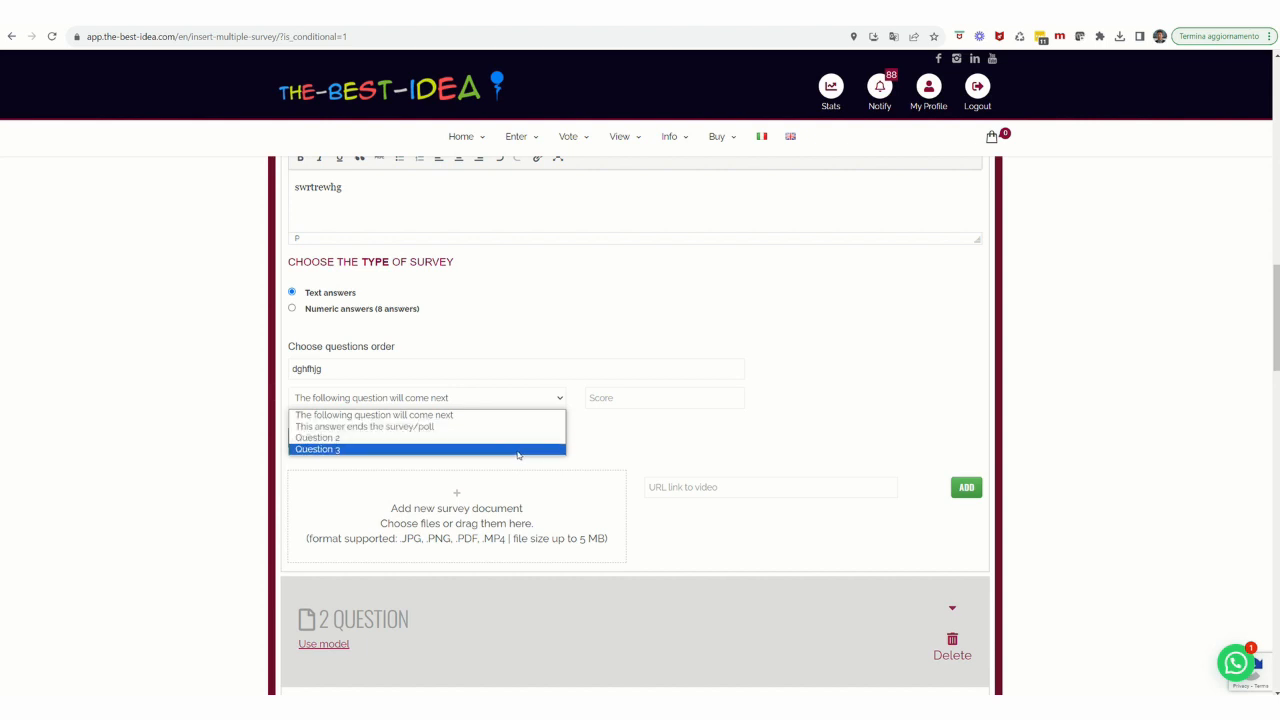
{"action": "left_click", "coordinate": [518, 452]}
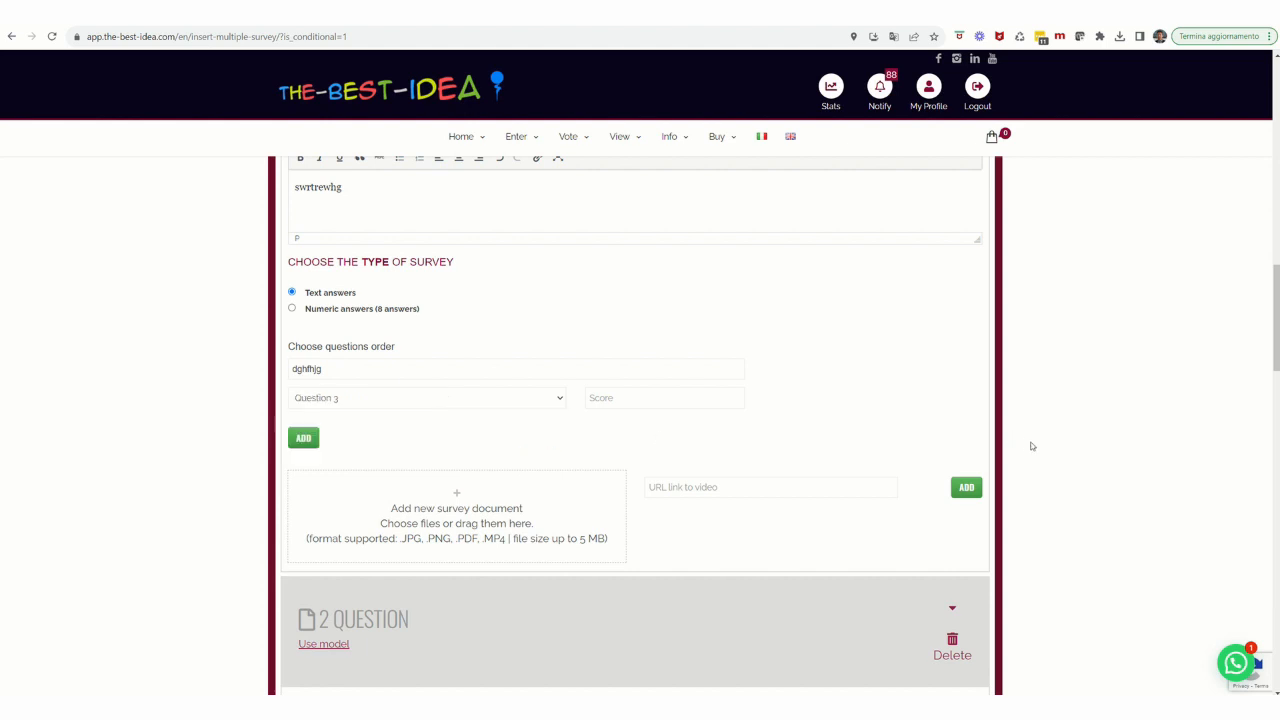
- Examine the available next-question options for the answers of question 2 and question 1 without changing them
{"action": "scroll", "coordinate": [1034, 450], "scroll_direction": "down", "scroll_amount": 6}
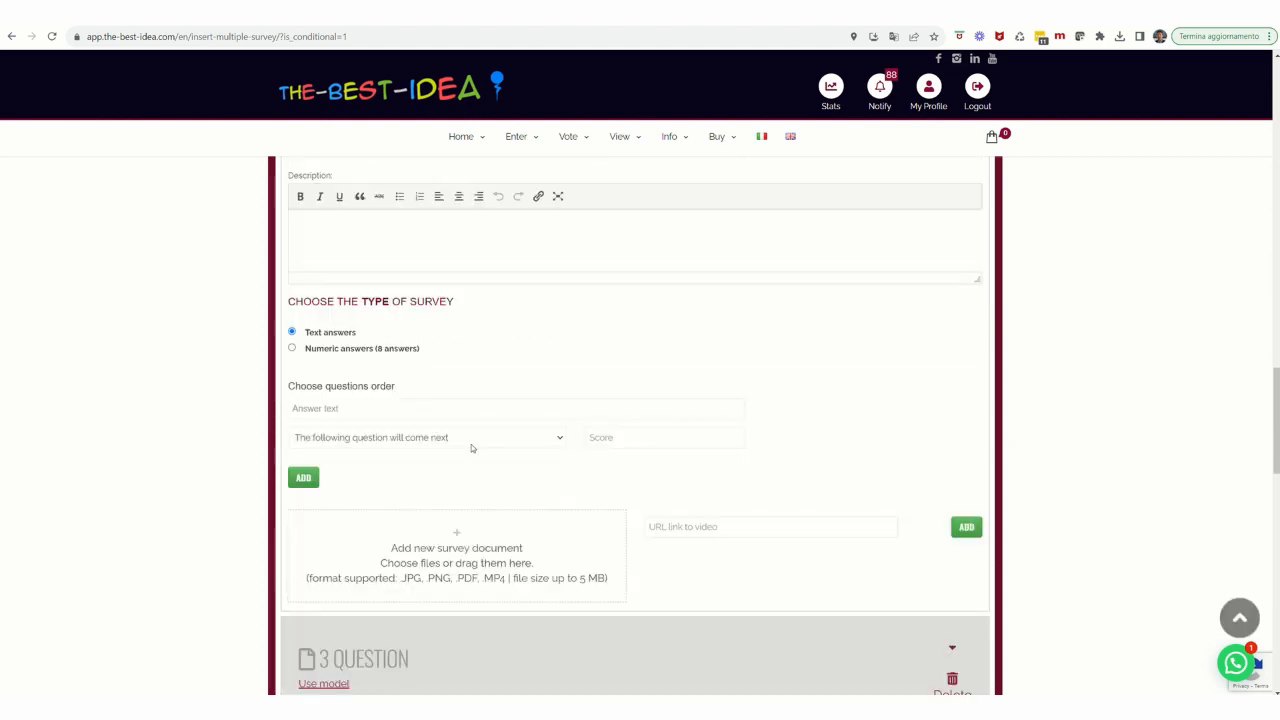
{"action": "left_click", "coordinate": [422, 440]}
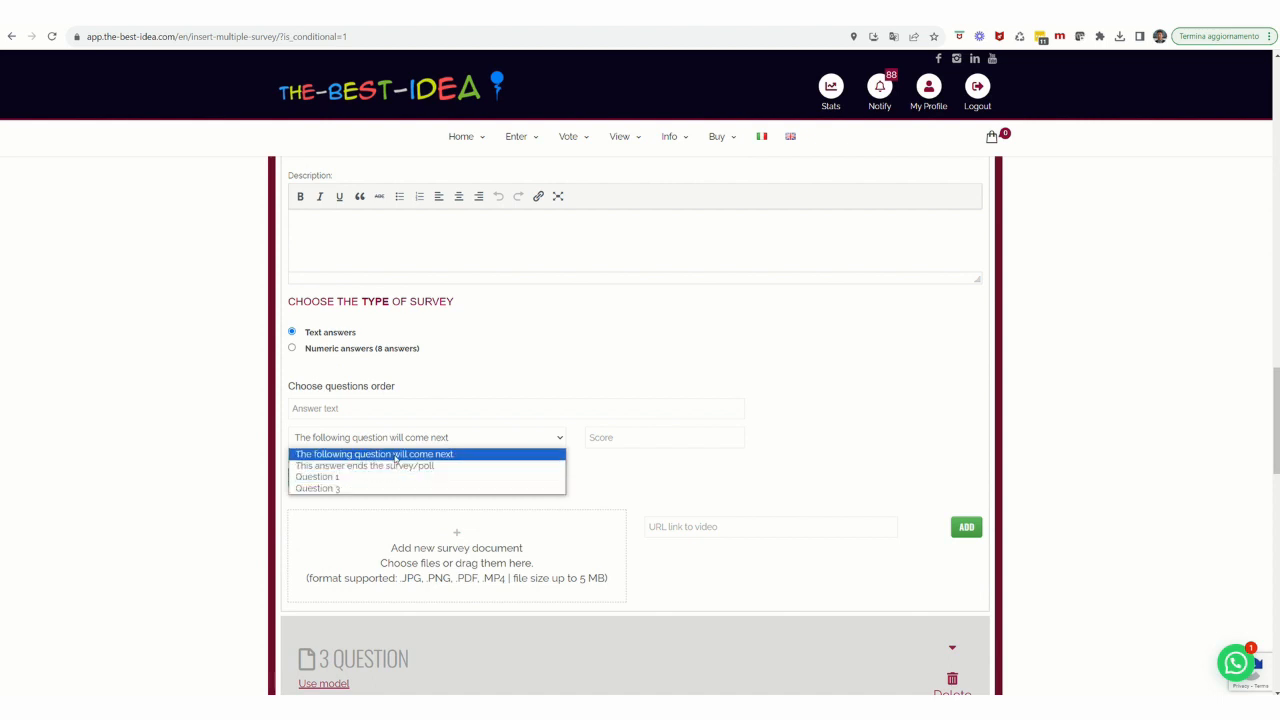
{"action": "left_click", "coordinate": [1066, 375]}
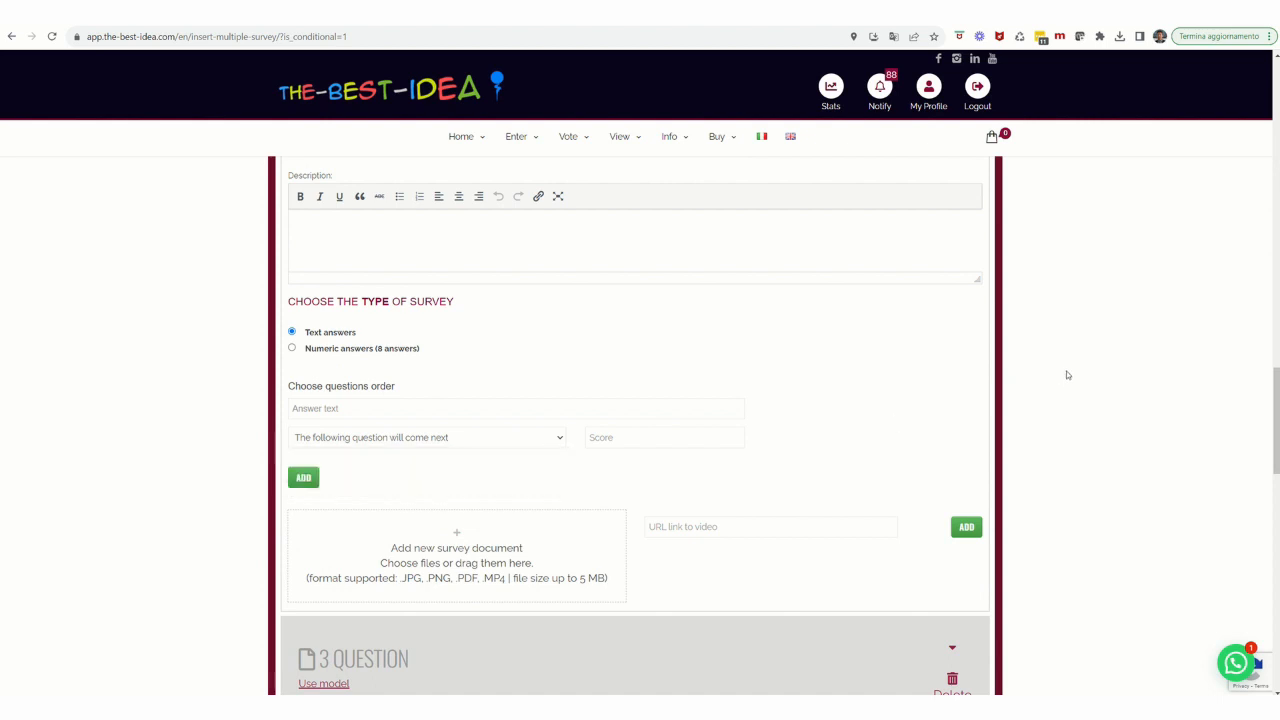
{"action": "scroll", "coordinate": [1067, 384], "scroll_direction": "up", "scroll_amount": 4}
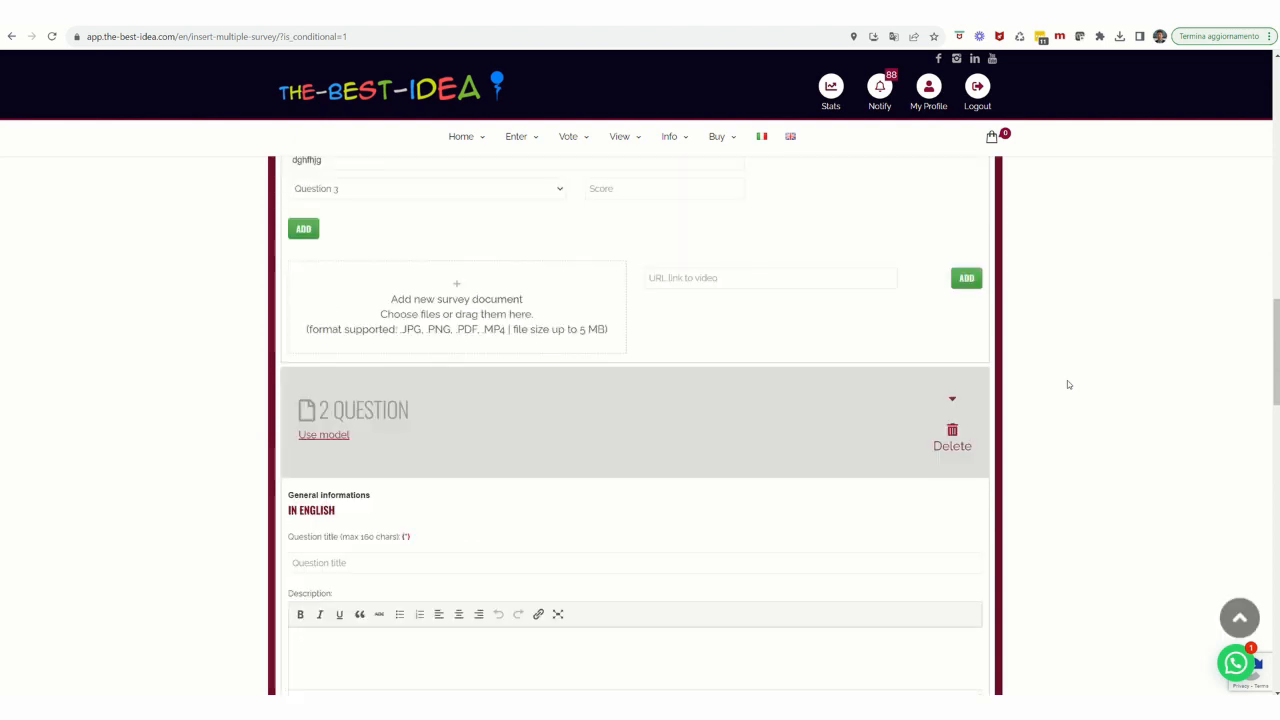
{"action": "scroll", "coordinate": [1067, 384], "scroll_direction": "up", "scroll_amount": 2}
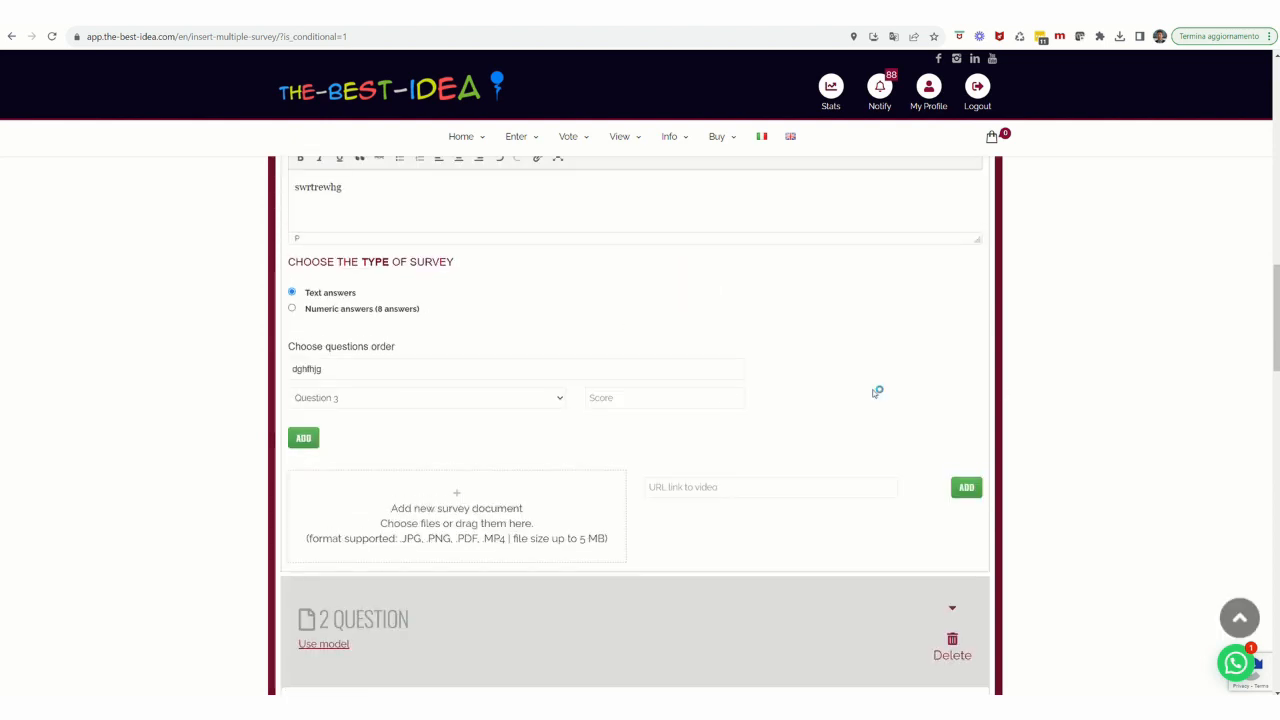
{"action": "left_click", "coordinate": [560, 399]}
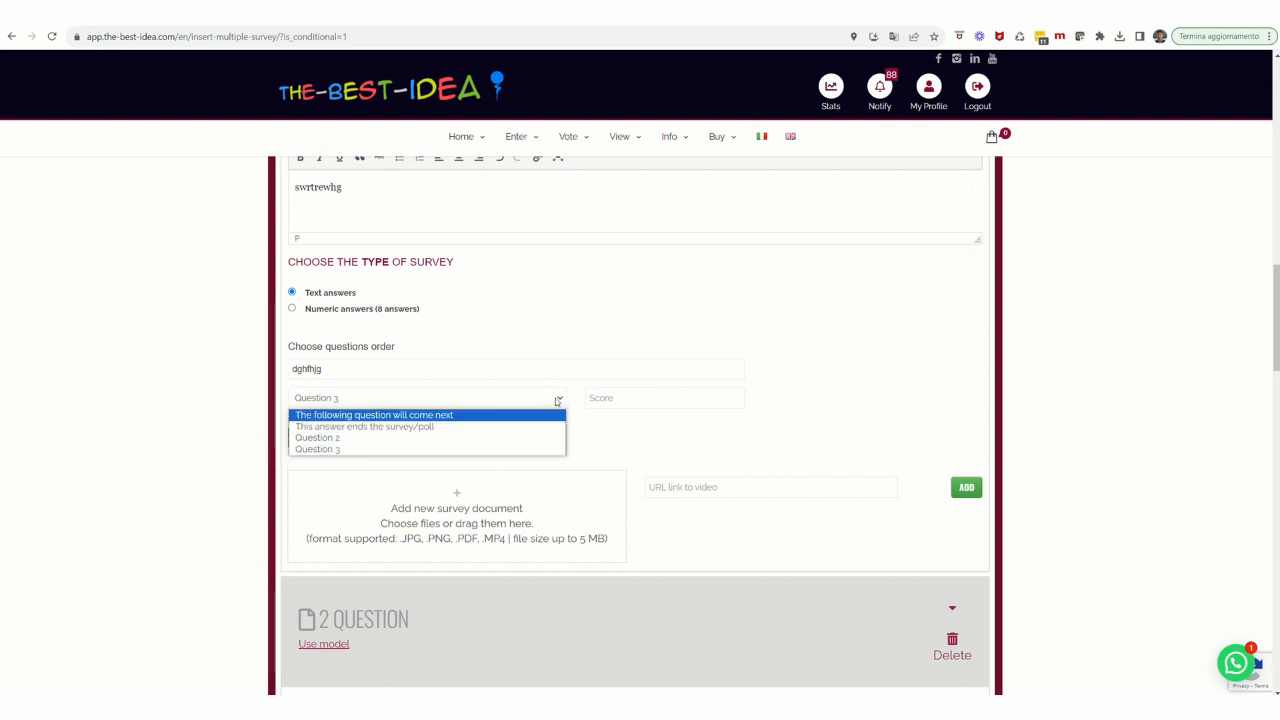
{"action": "left_click", "coordinate": [557, 400]}
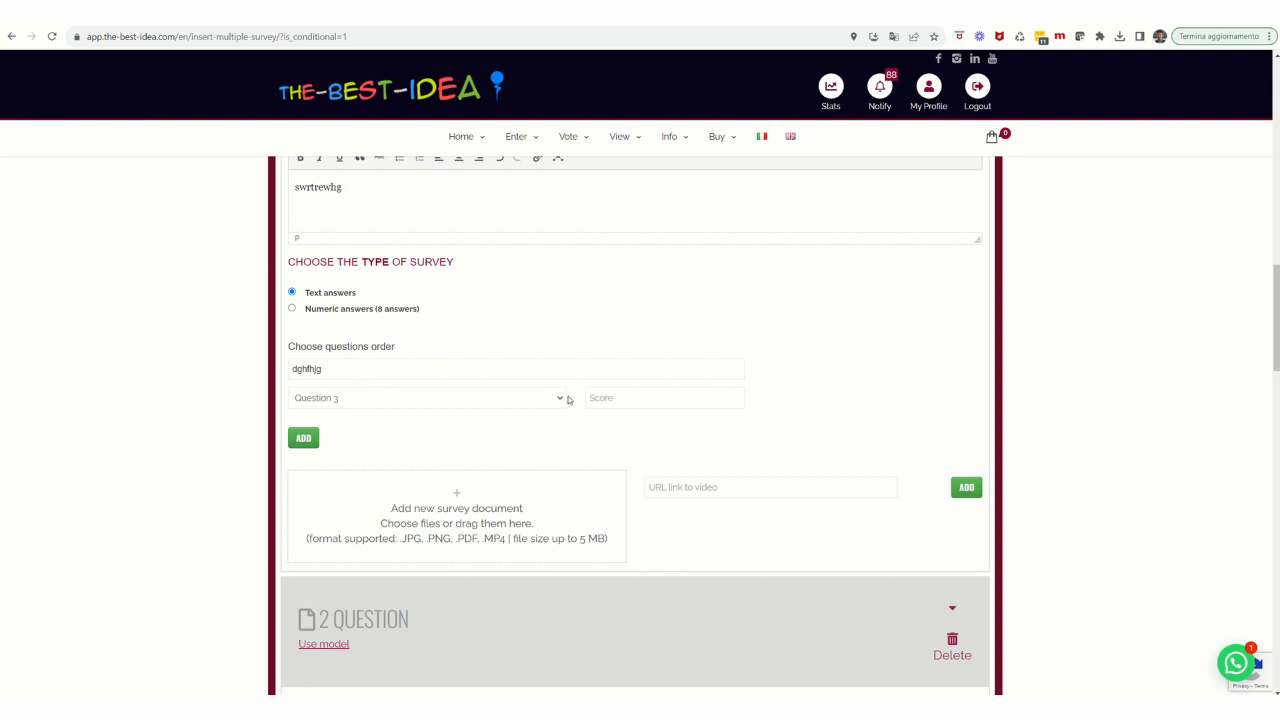
- Give the first question's answer a score of 8 and add two more answers to that question
{"action": "left_click", "coordinate": [657, 398]}
{"action": "type", "text": "8"}
{"action": "left_click", "coordinate": [303, 438]}
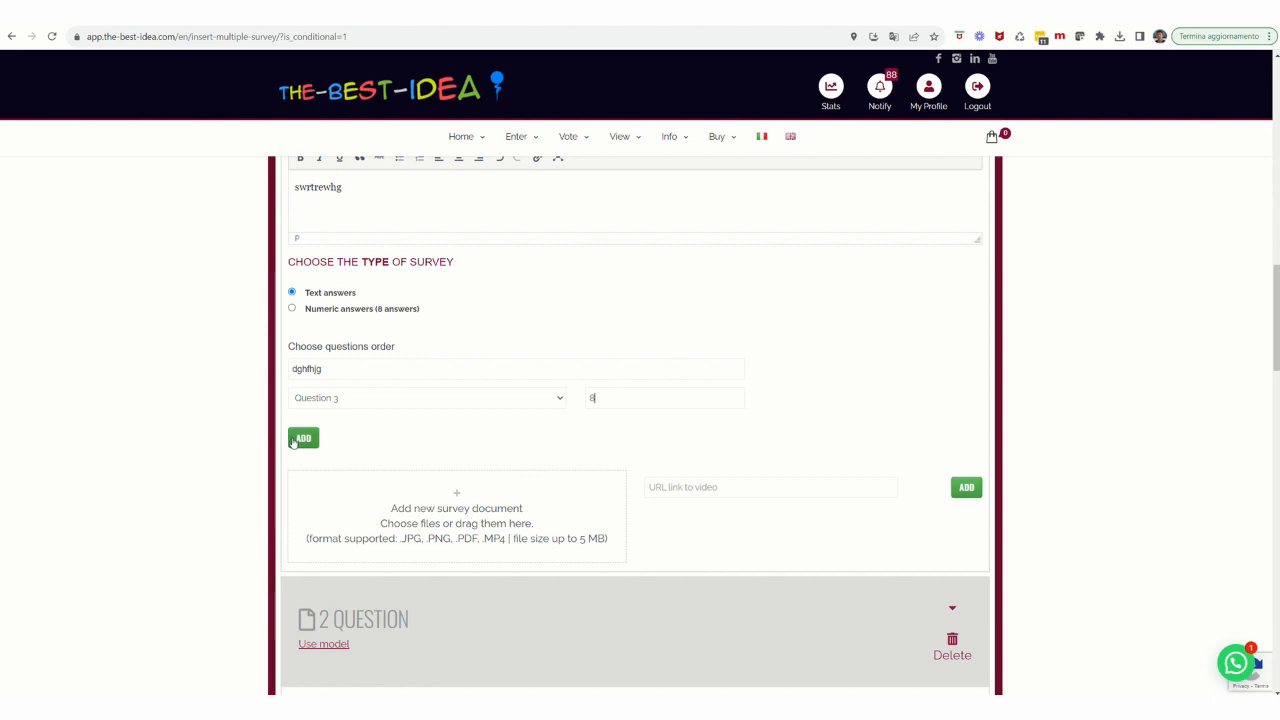
{"action": "left_click", "coordinate": [304, 506]}
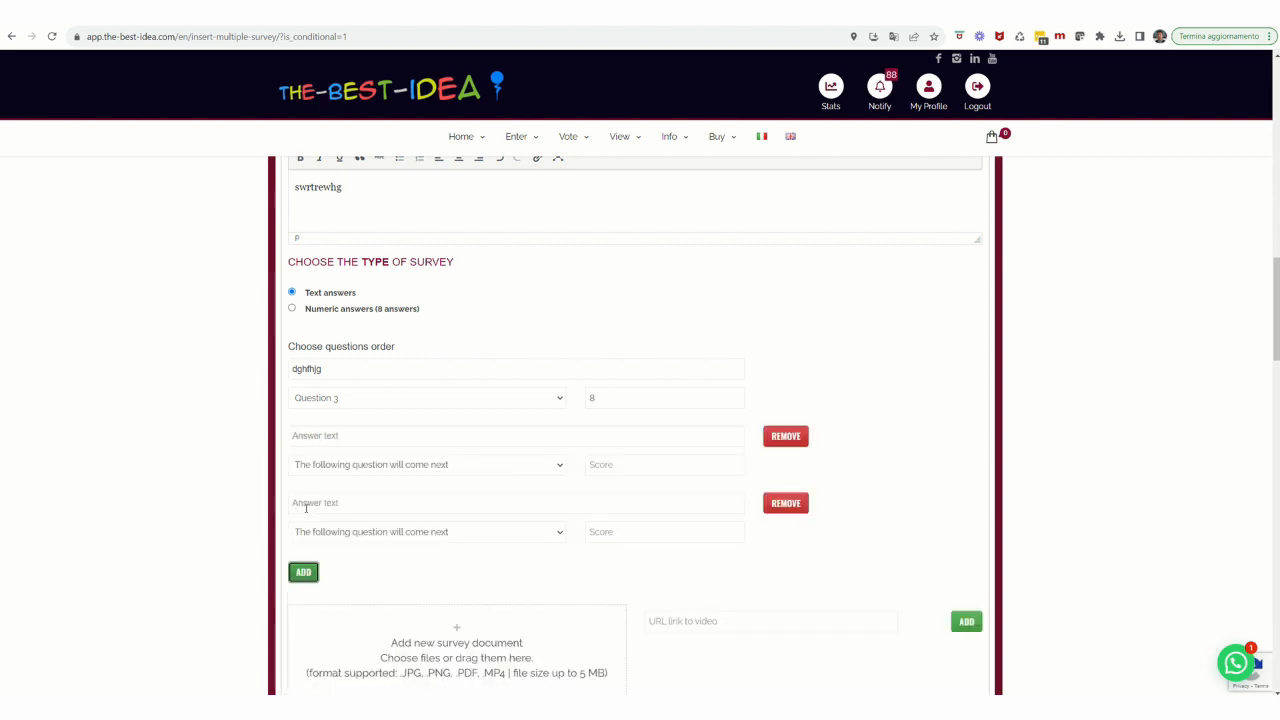
- Fill in the first question's two new answers as "tuityuo" with score 6 and "456456" with score 4
{"action": "left_click", "coordinate": [315, 438]}
{"action": "type", "text": "tuityuo"}
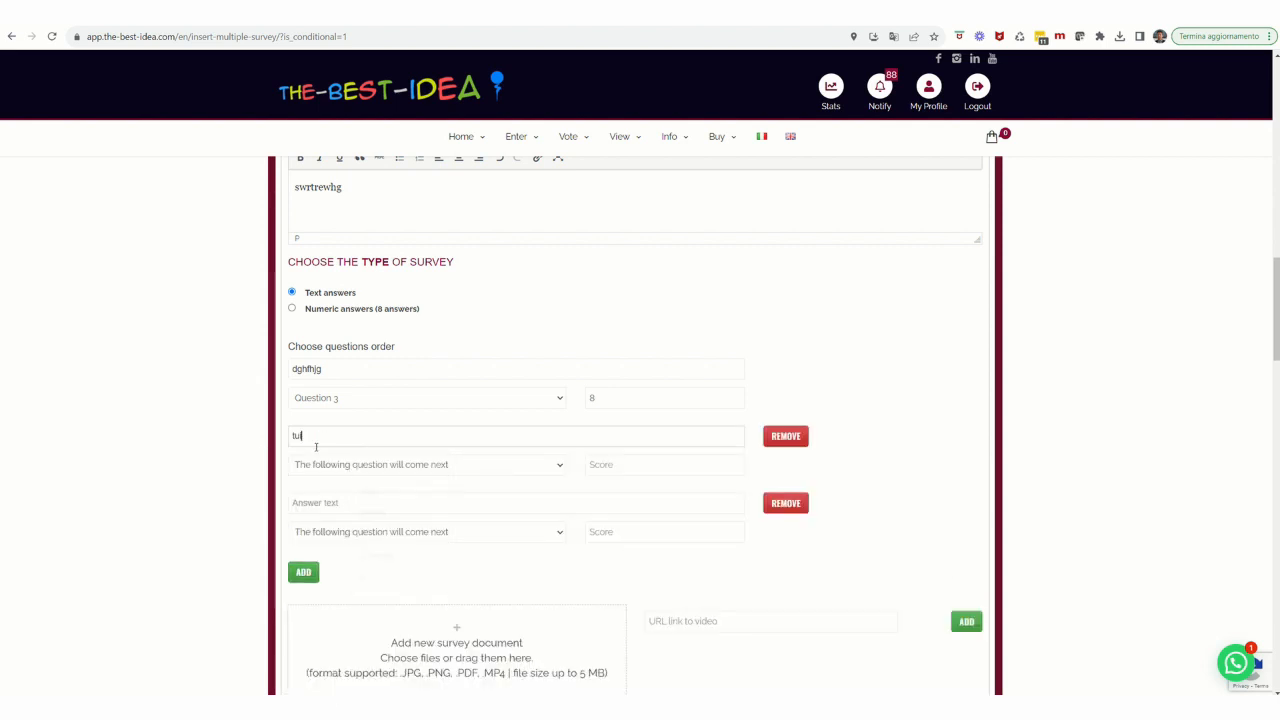
{"action": "left_click", "coordinate": [317, 504]}
{"action": "type", "text": "456456"}
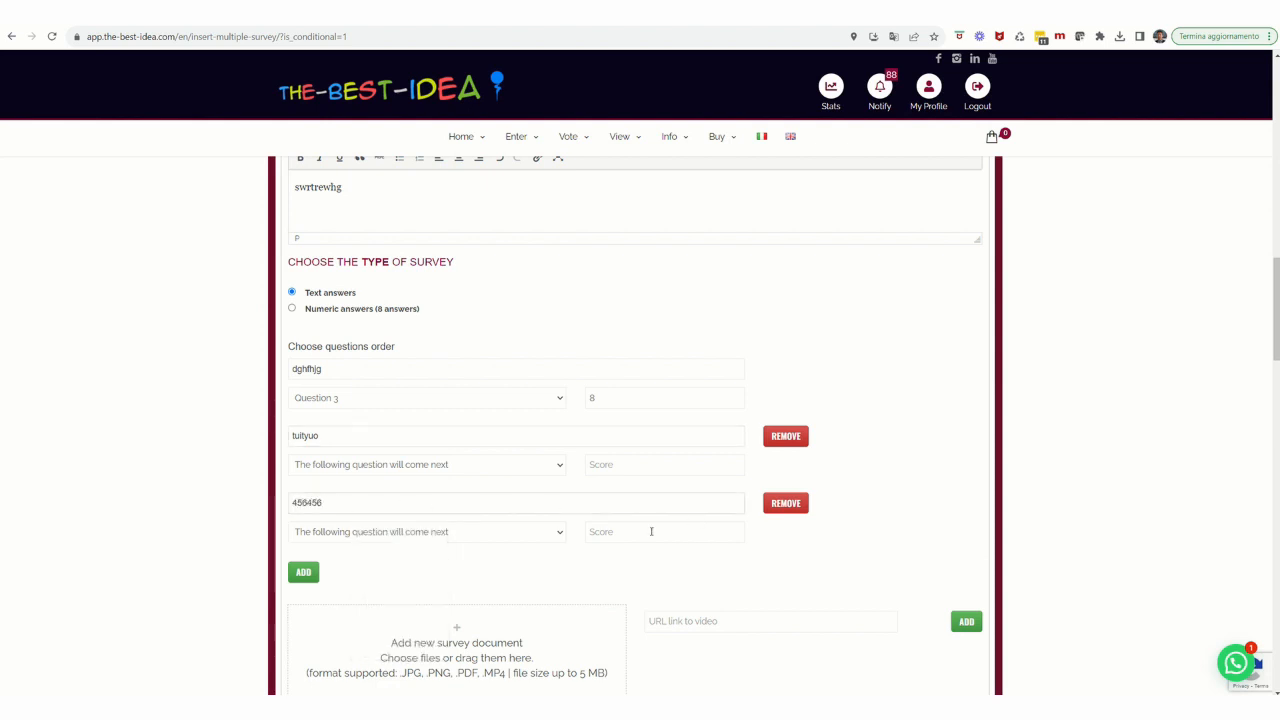
{"action": "left_click", "coordinate": [603, 465]}
{"action": "type", "text": "6"}
{"action": "left_click", "coordinate": [607, 533]}
{"action": "type", "text": "4"}
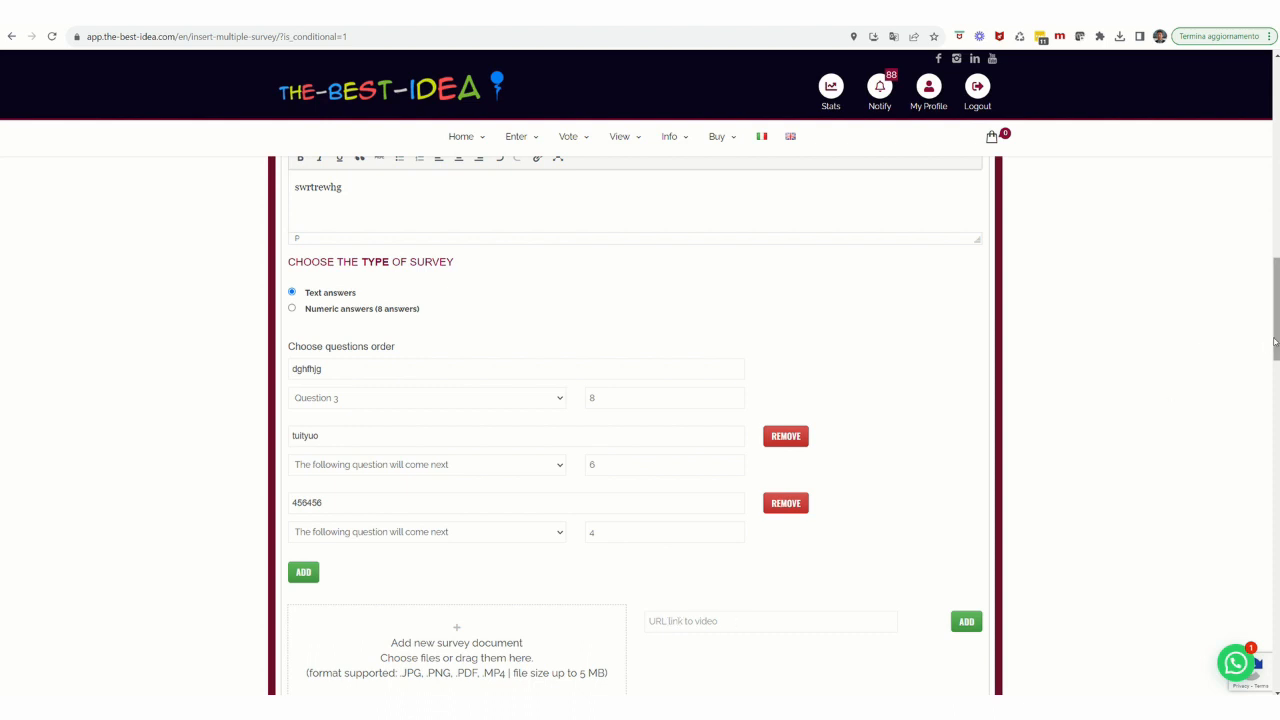
- Title question 2 "Second" and enter "rtghdh" as its description
{"action": "left_click_drag", "start_coordinate": [1275, 344], "coordinate": [1275, 425]}
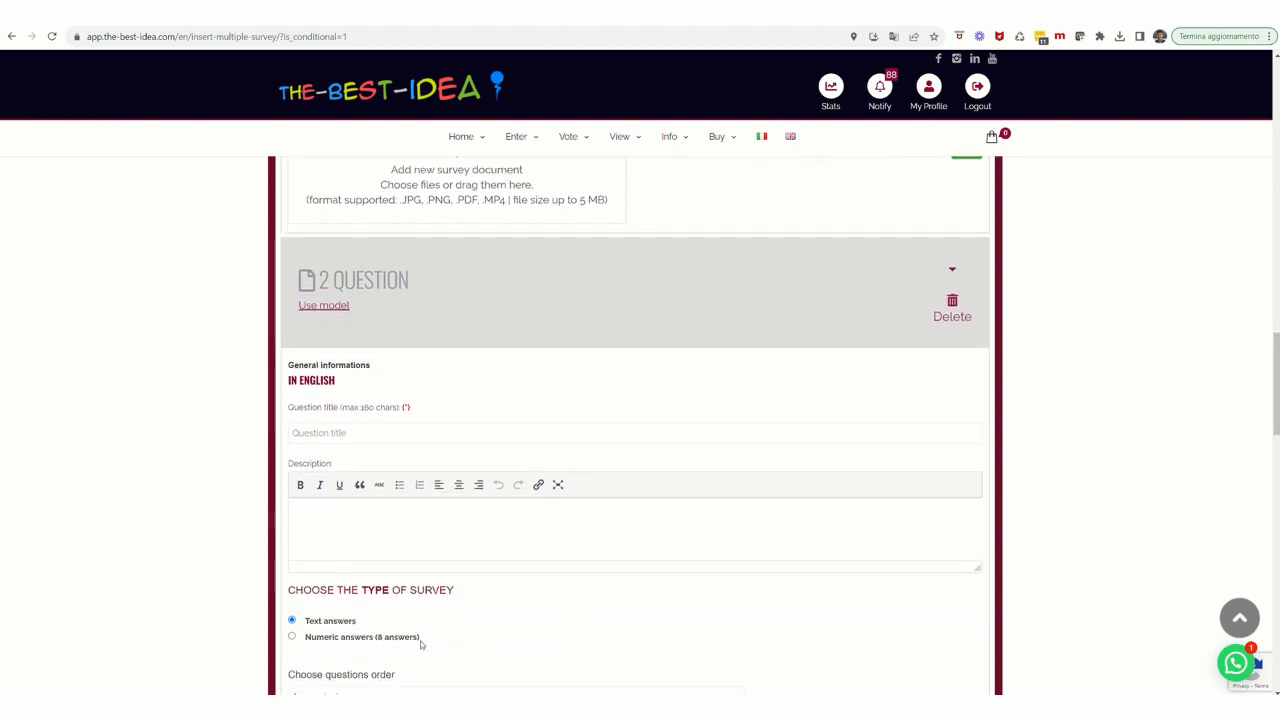
{"action": "left_click", "coordinate": [314, 434]}
{"action": "type", "text": "Sec"}
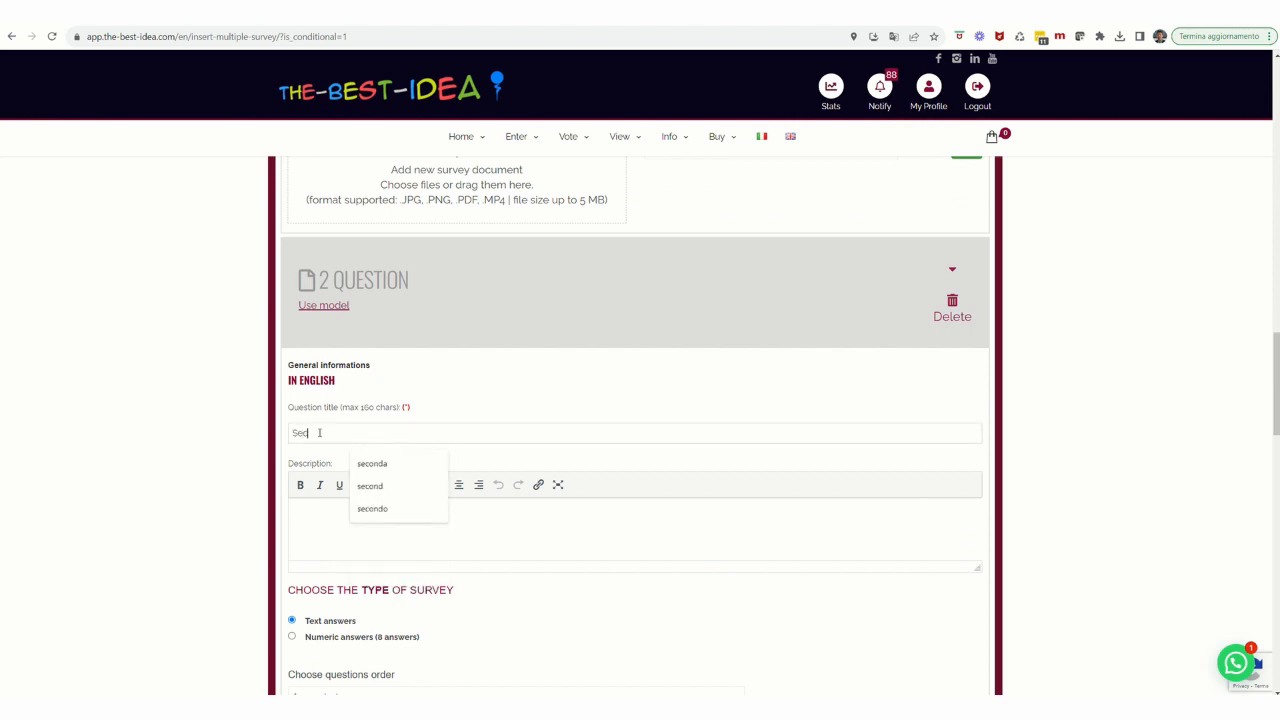
{"action": "type", "text": "ond"}
{"action": "left_click", "coordinate": [318, 530]}
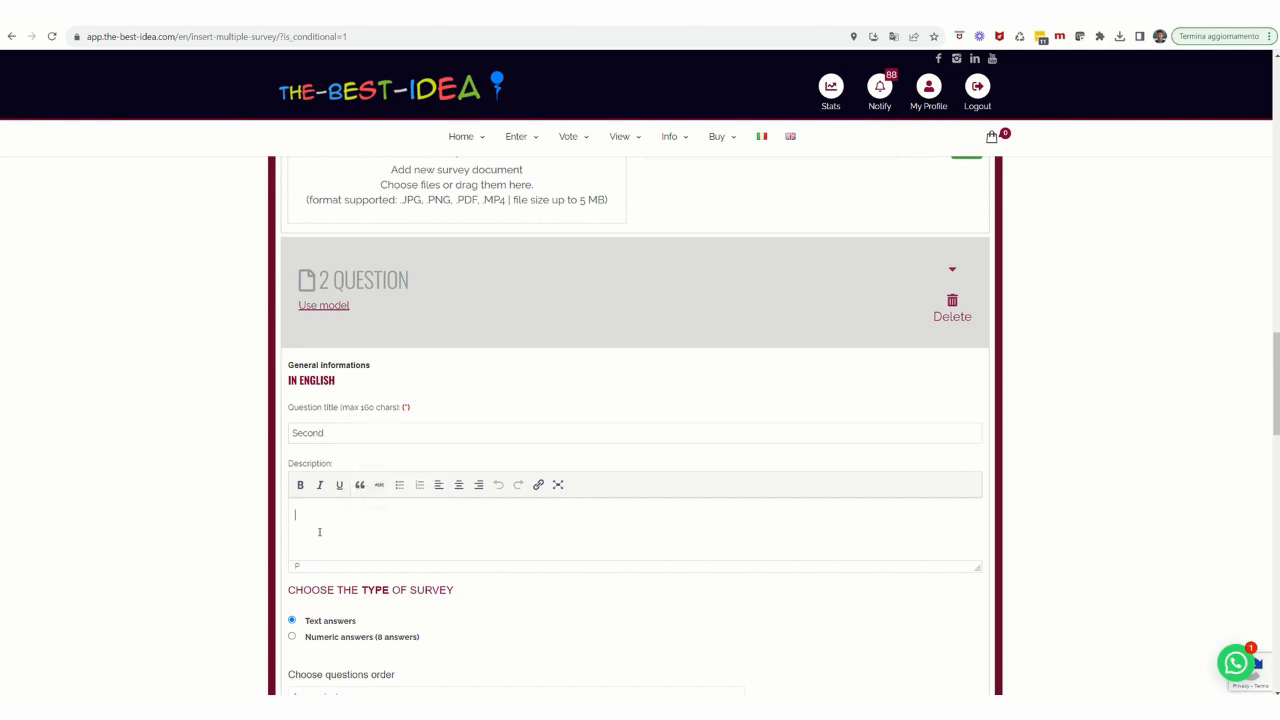
{"action": "type", "text": "rtghdh"}
- Use numeric answers for question 2, leading answer 3 to Question 1, answer 6 to Question 3, and making answer 5 end the survey
{"action": "left_click", "coordinate": [293, 637]}
{"action": "scroll", "coordinate": [1139, 516], "scroll_direction": "down", "scroll_amount": 2}
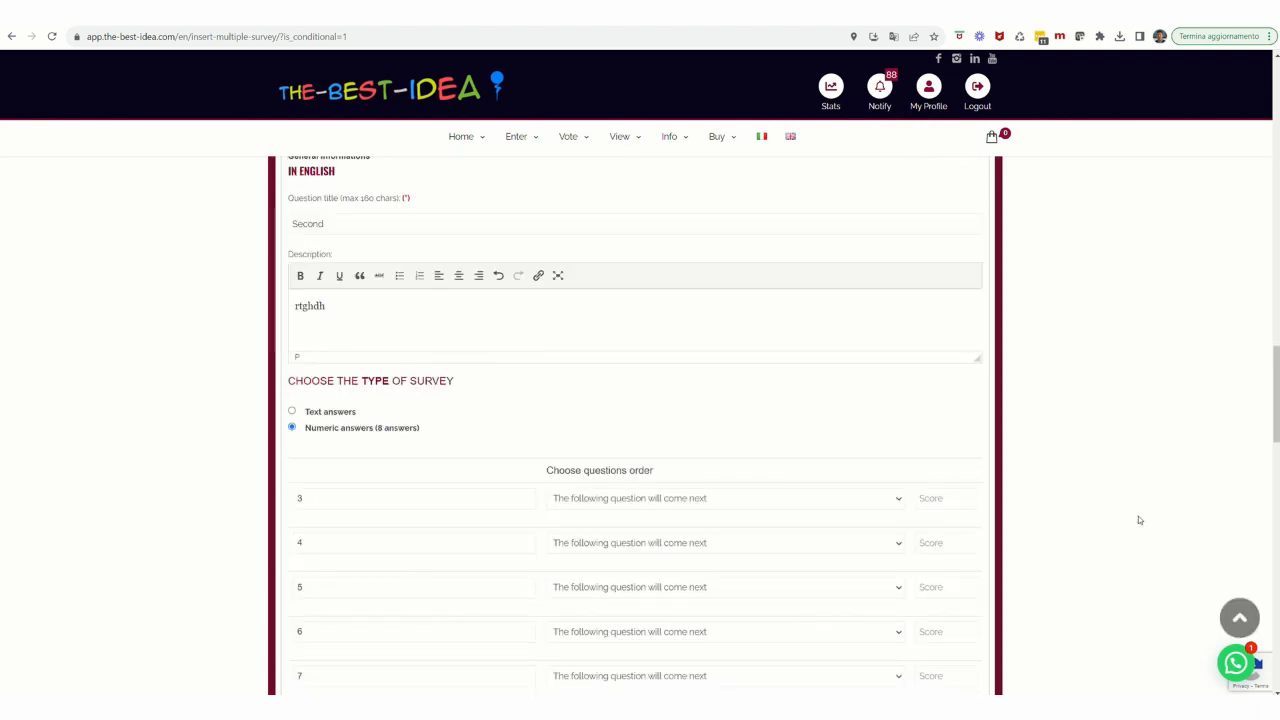
{"action": "scroll", "coordinate": [1138, 516], "scroll_direction": "down", "scroll_amount": 2}
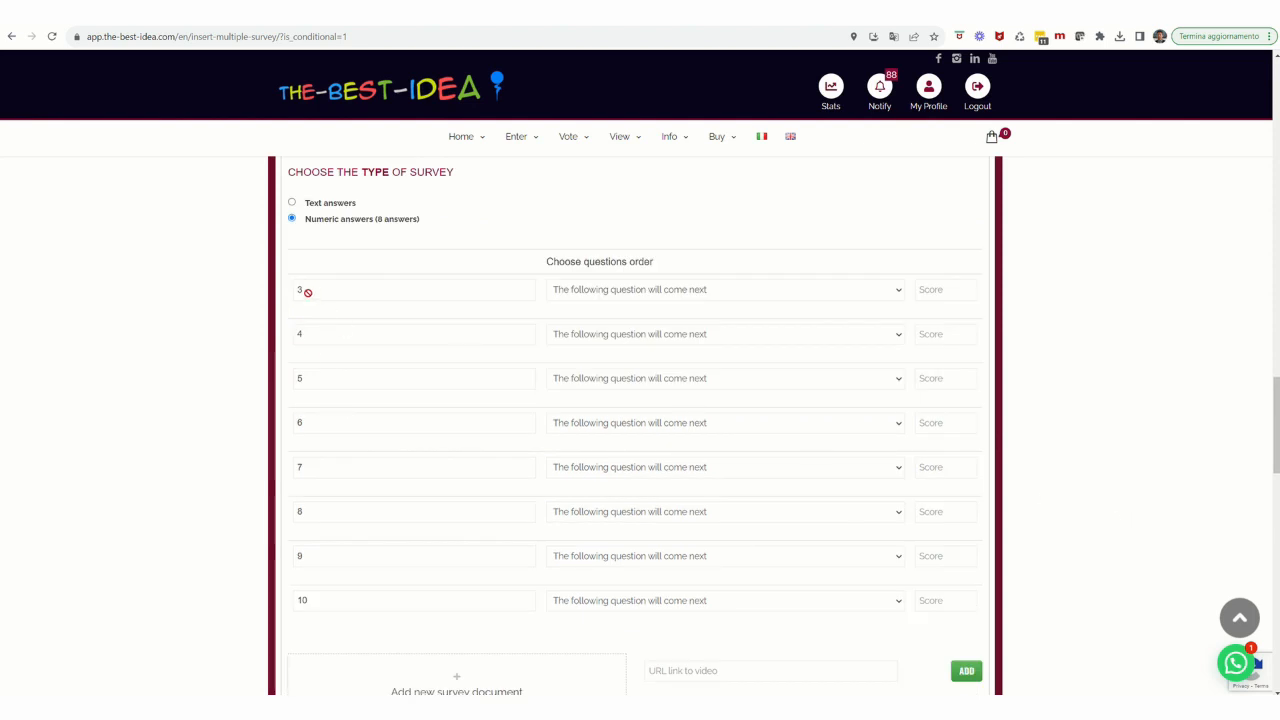
{"action": "left_click", "coordinate": [686, 293]}
{"action": "left_click", "coordinate": [669, 329]}
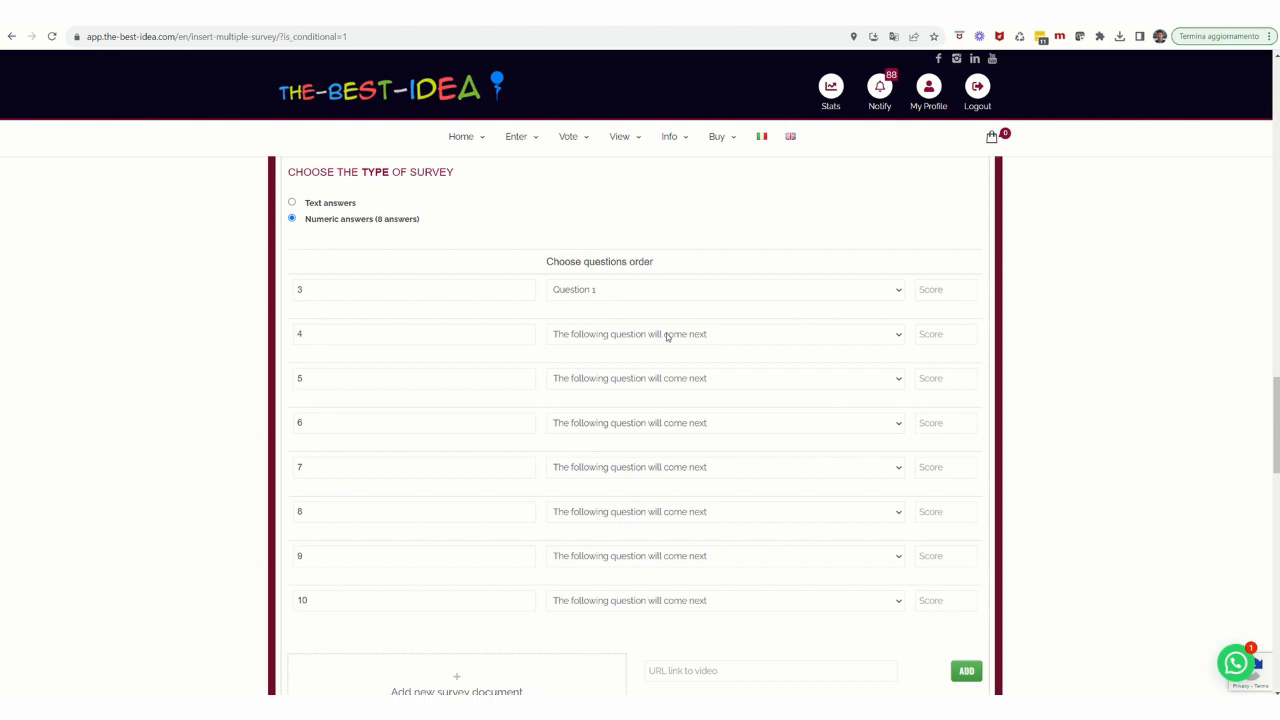
{"action": "left_click", "coordinate": [662, 427]}
{"action": "left_click", "coordinate": [668, 472]}
{"action": "left_click", "coordinate": [632, 380]}
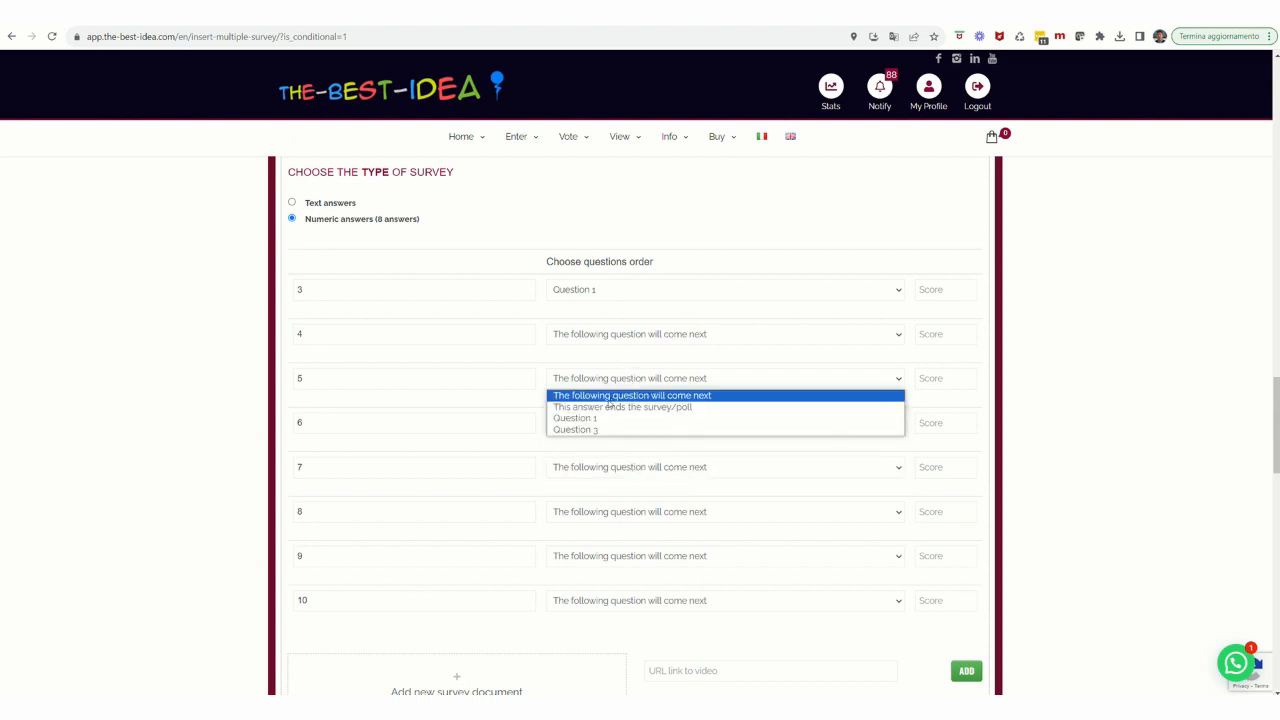
{"action": "left_click", "coordinate": [610, 408]}
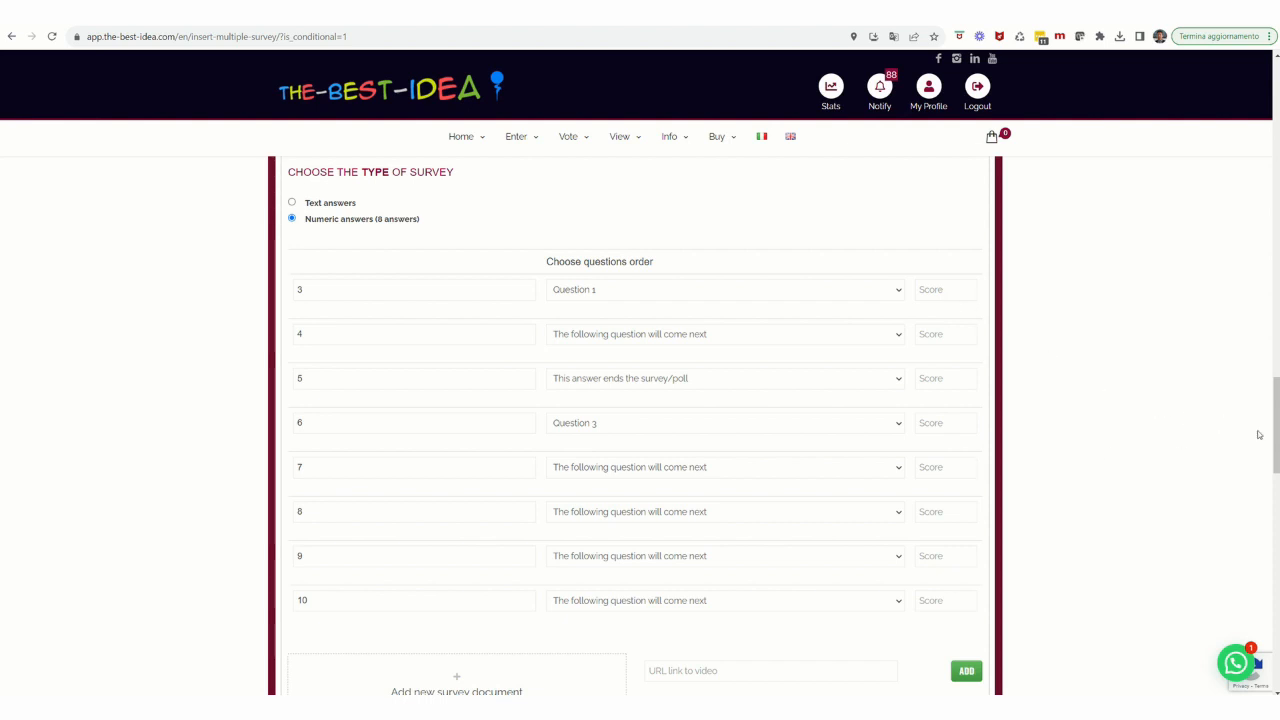
- Title question 3 "Third" and enter "sgfhsfh" as its description
{"action": "scroll", "coordinate": [1277, 447], "scroll_direction": "down", "scroll_amount": 7}
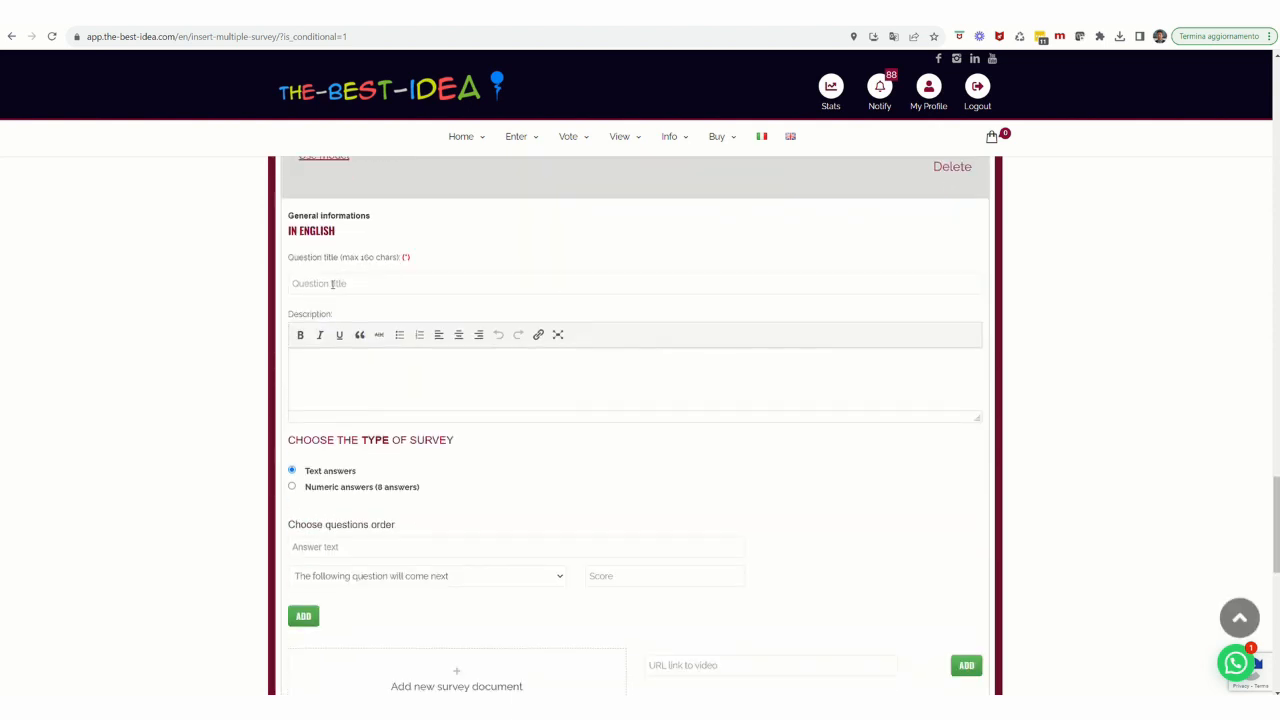
{"action": "left_click", "coordinate": [333, 284]}
{"action": "type", "text": "Th"}
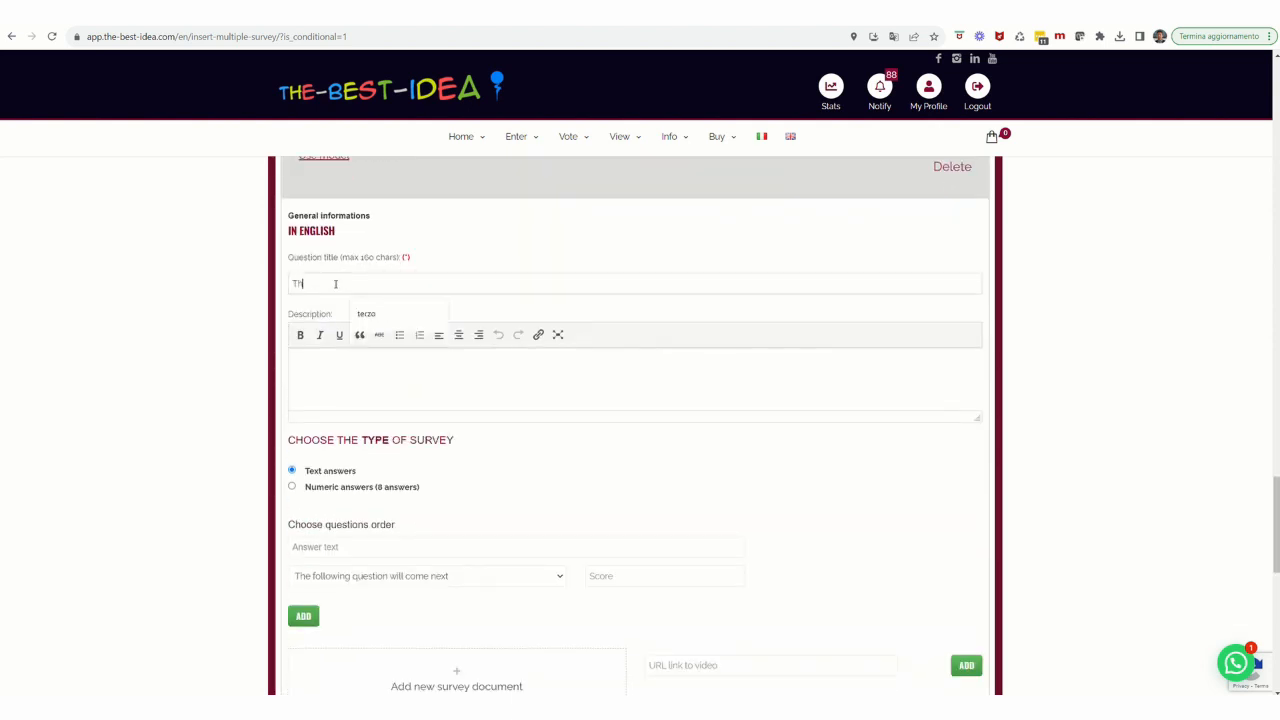
{"action": "type", "text": "ird"}
{"action": "left_click", "coordinate": [366, 375]}
{"action": "type", "text": "sgfhsfh"}
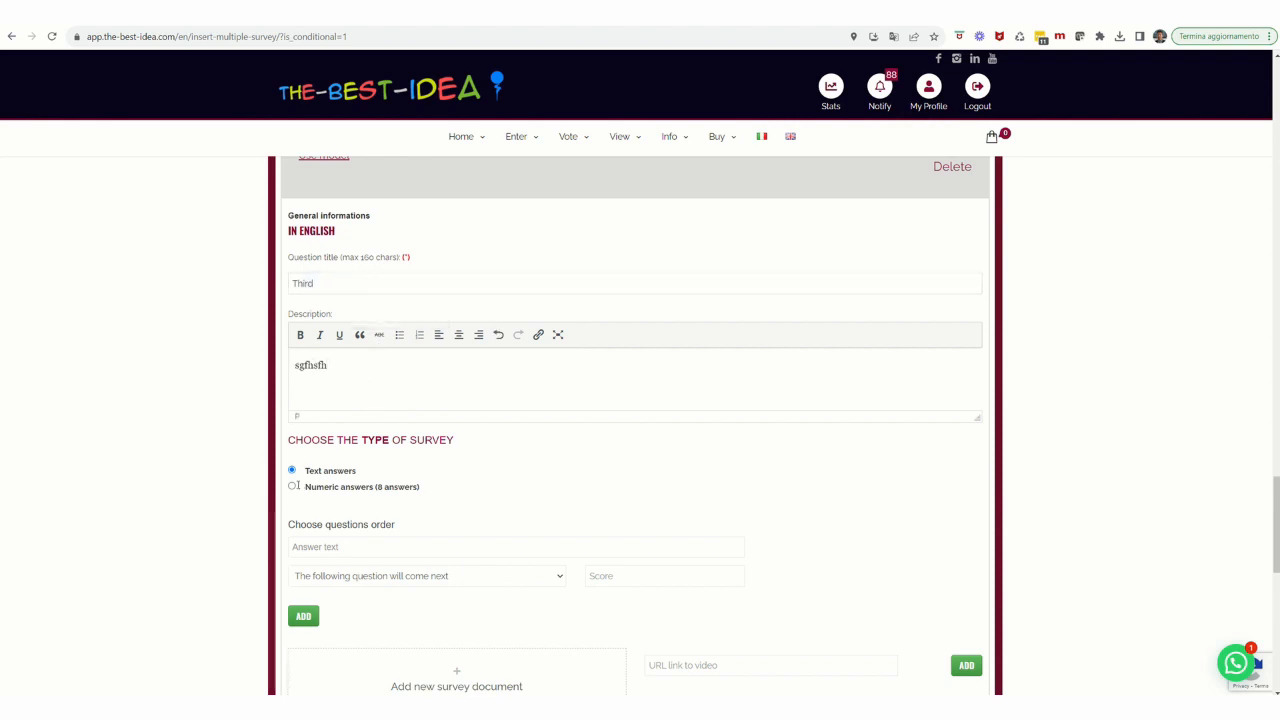
- Use numeric answers for question 3, leading answer 5 to Question 1 and making answer 6 end the survey
{"action": "left_click", "coordinate": [292, 486]}
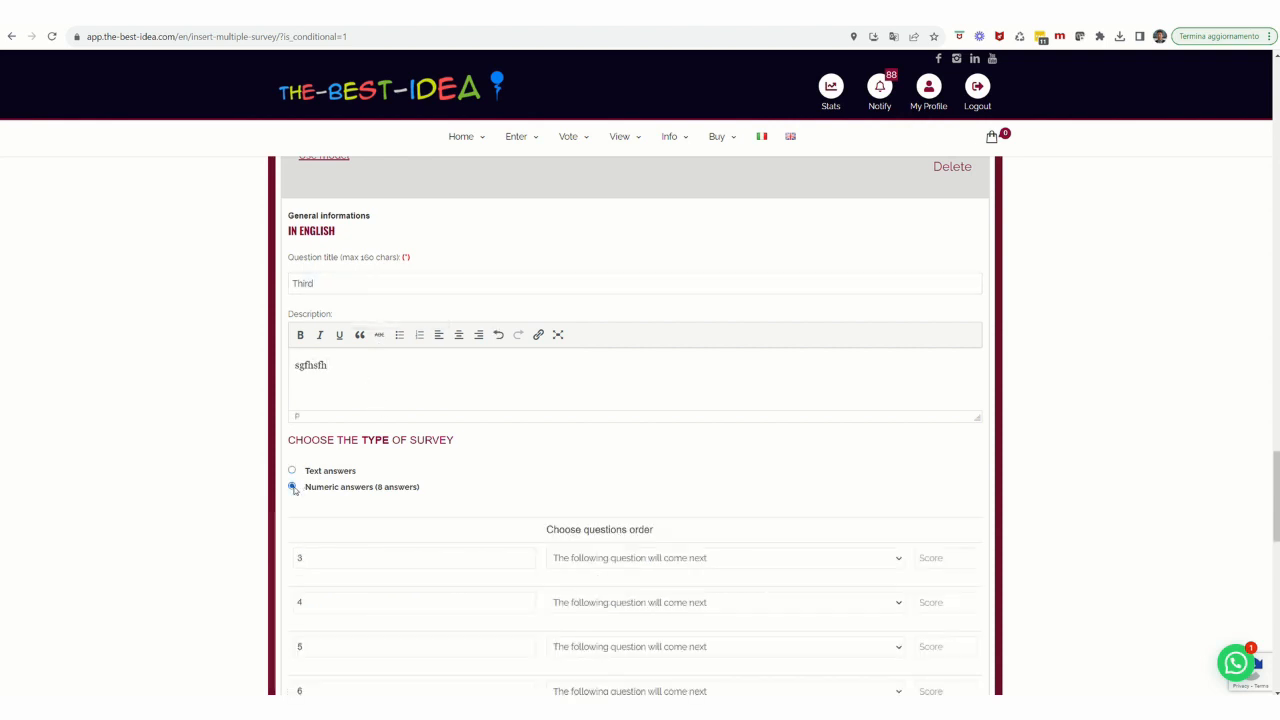
{"action": "scroll", "coordinate": [660, 471], "scroll_direction": "down", "scroll_amount": 2}
{"action": "left_click", "coordinate": [644, 446]}
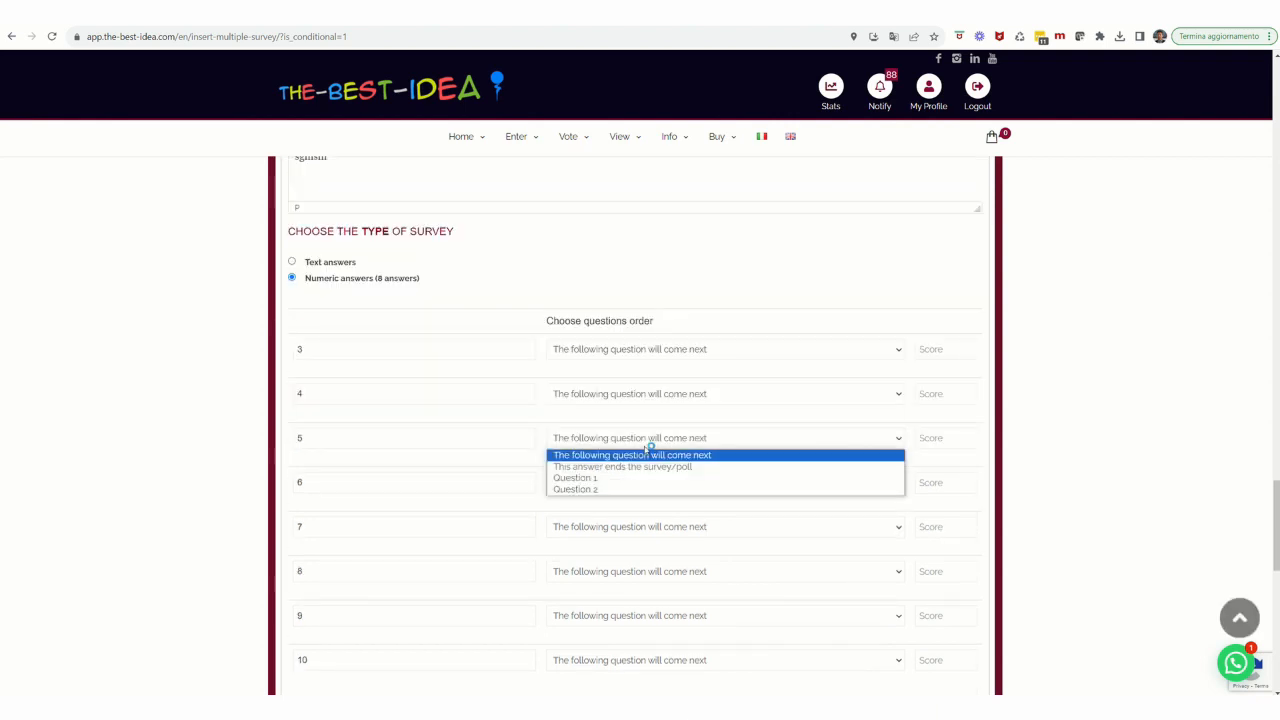
{"action": "left_click", "coordinate": [583, 479]}
{"action": "left_click", "coordinate": [588, 485]}
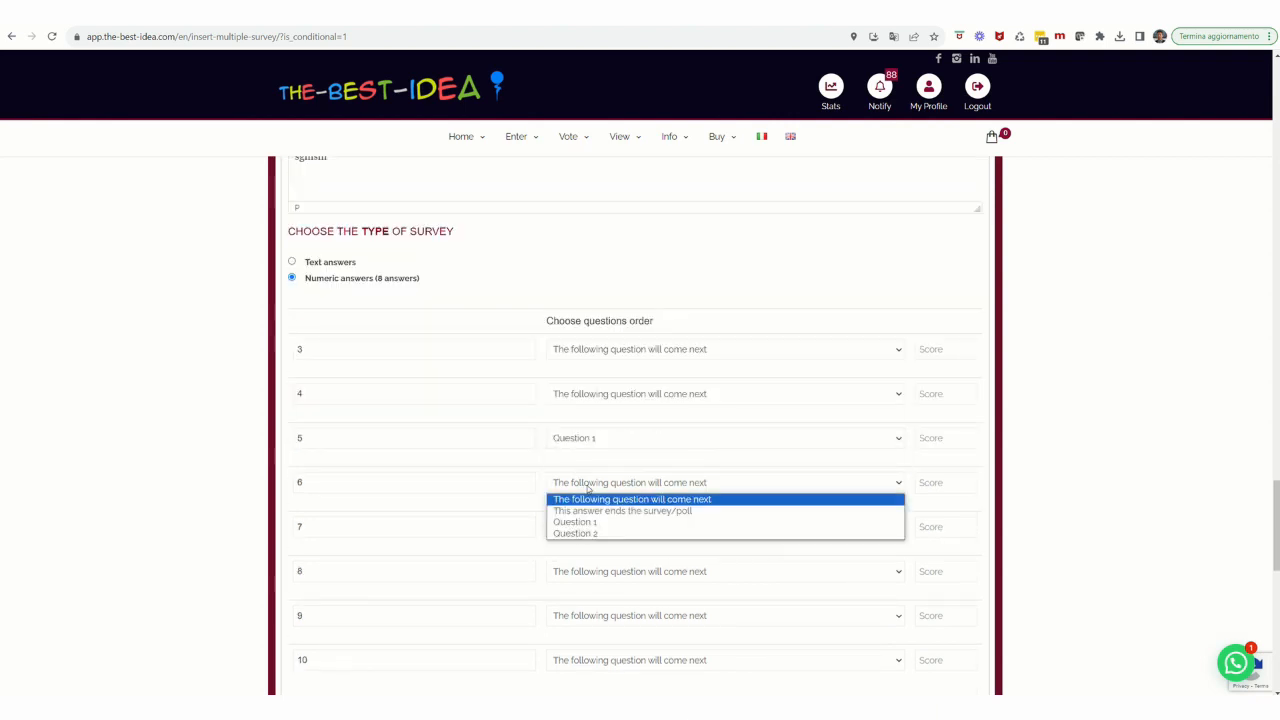
{"action": "left_click", "coordinate": [596, 512]}
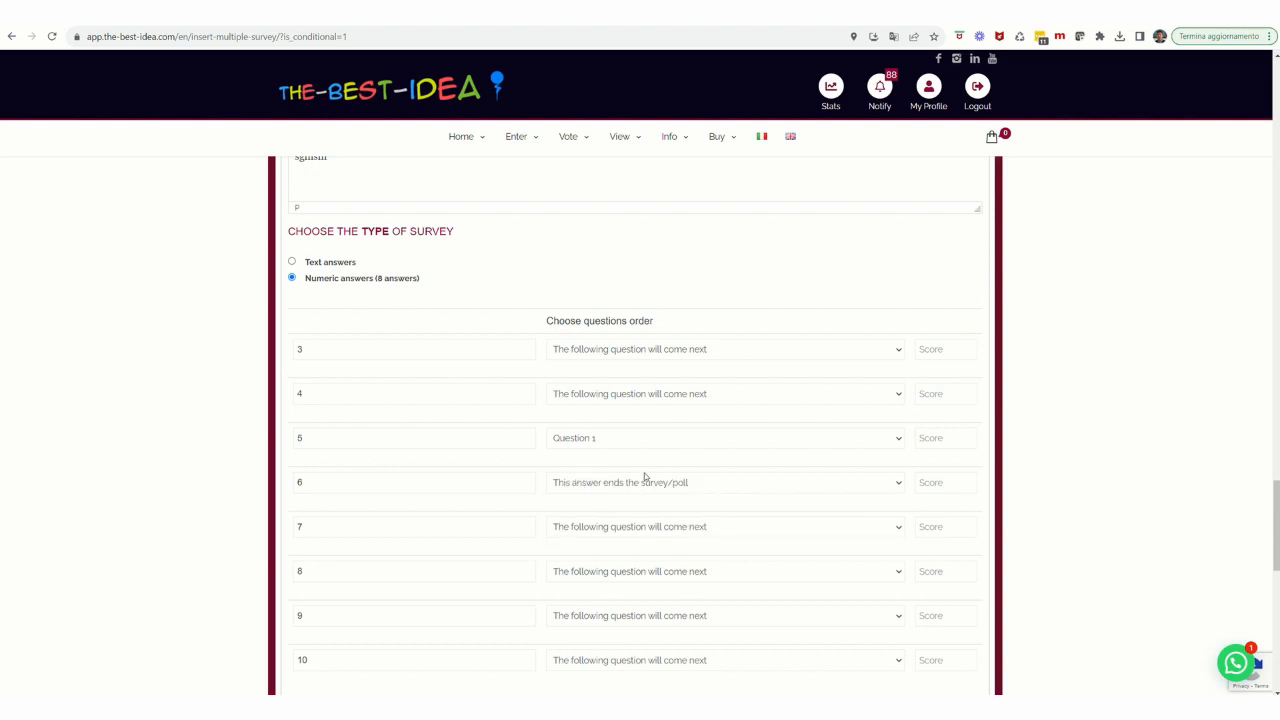
- Collapse the third, second and first questions so only their headers show
{"action": "scroll", "coordinate": [963, 482], "scroll_direction": "down", "scroll_amount": 4}
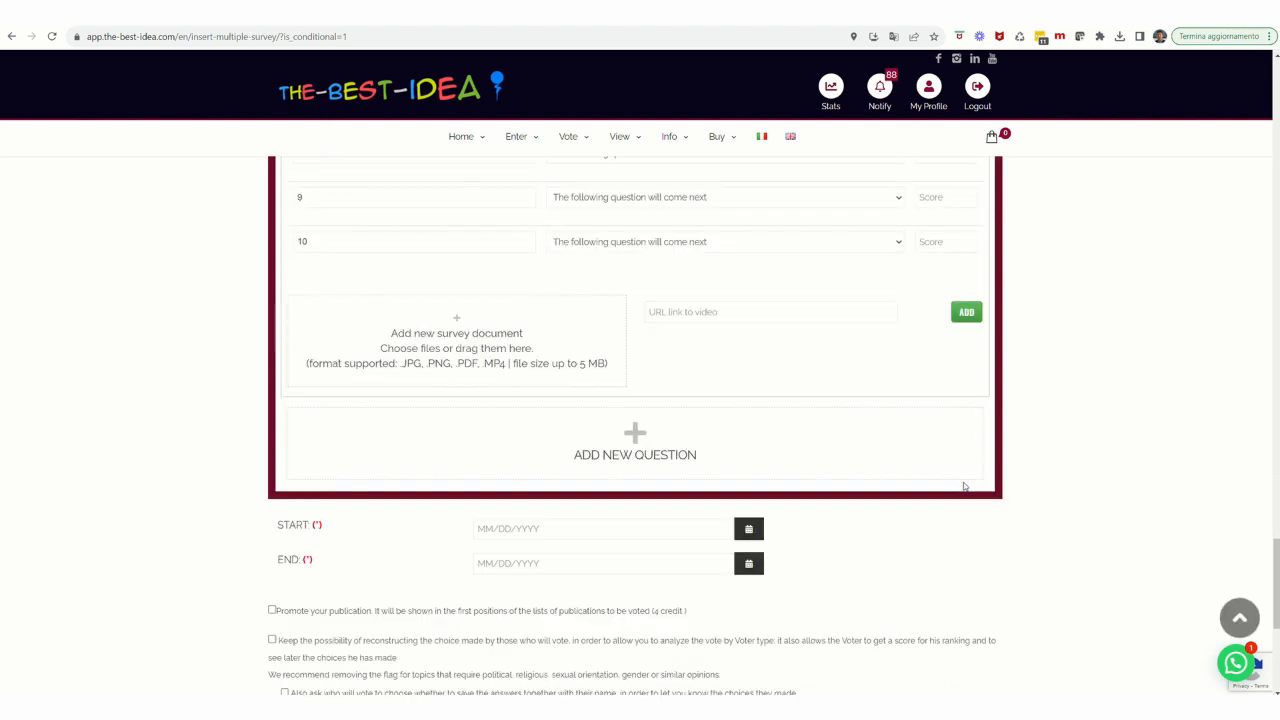
{"action": "scroll", "coordinate": [963, 482], "scroll_direction": "up", "scroll_amount": 6}
{"action": "scroll", "coordinate": [964, 482], "scroll_direction": "up", "scroll_amount": 2}
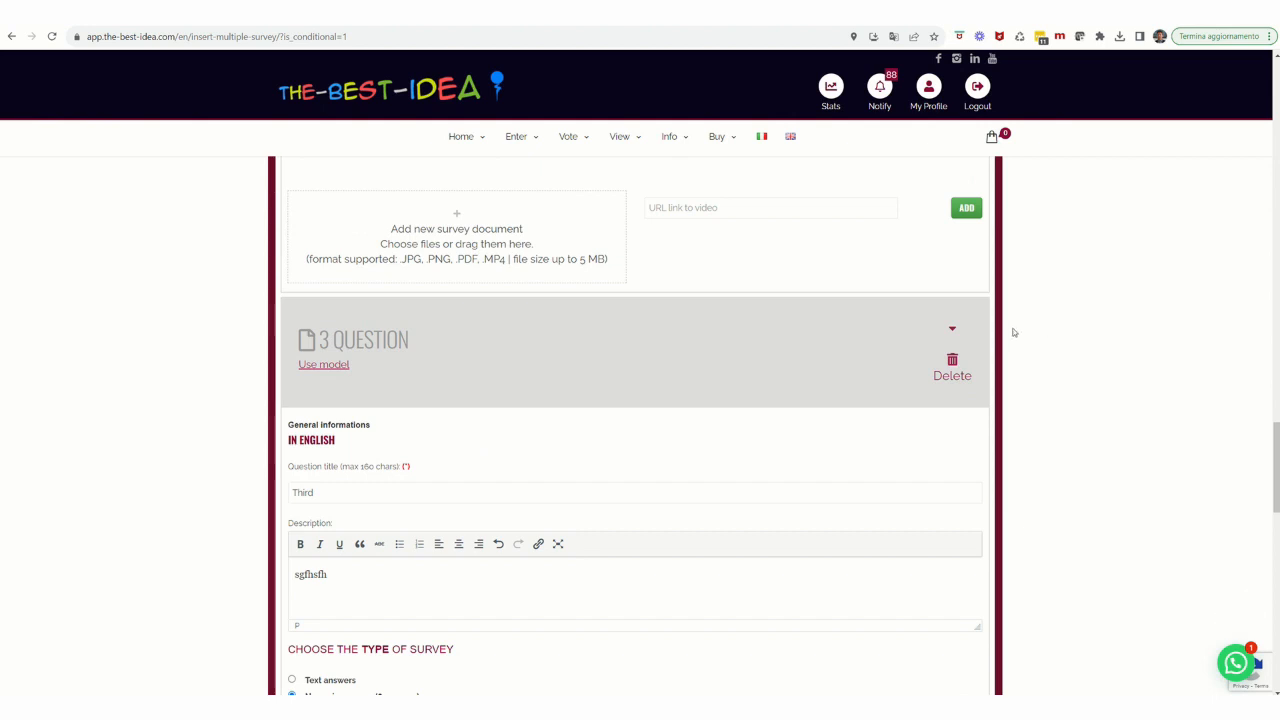
{"action": "left_click", "coordinate": [953, 333]}
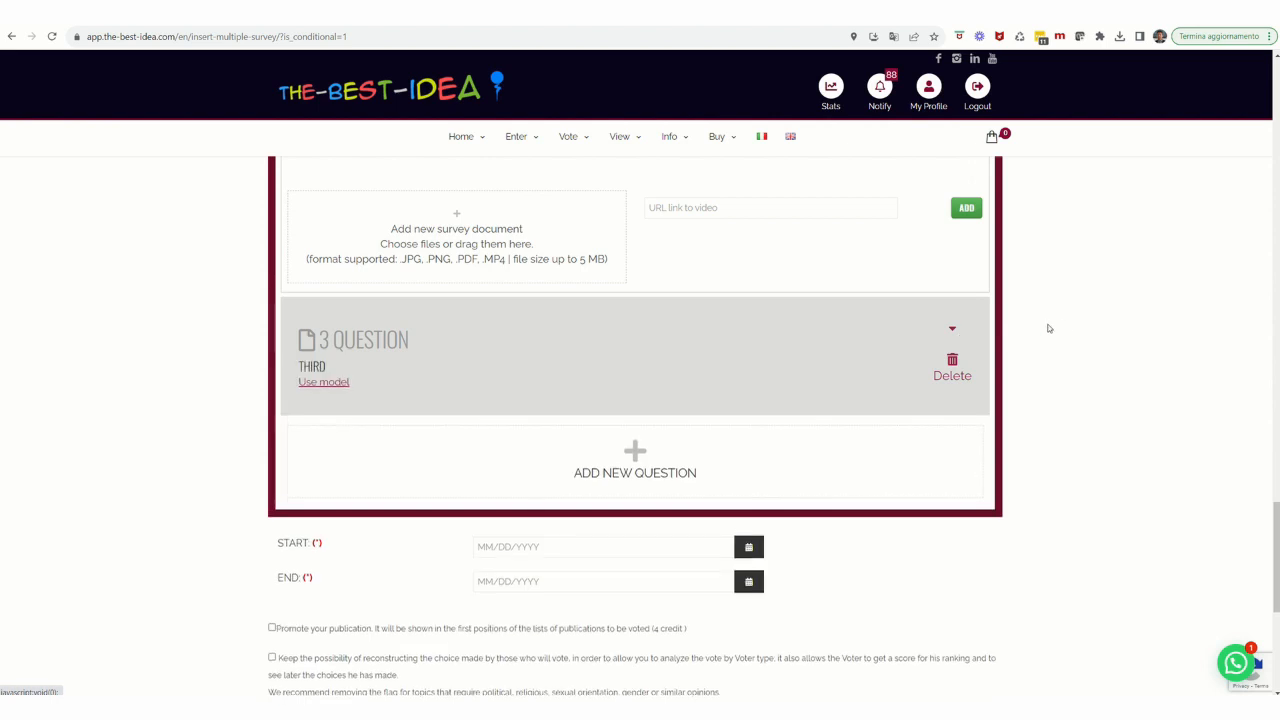
{"action": "scroll", "coordinate": [1063, 325], "scroll_direction": "up", "scroll_amount": 6}
{"action": "scroll", "coordinate": [1065, 326], "scroll_direction": "up", "scroll_amount": 2}
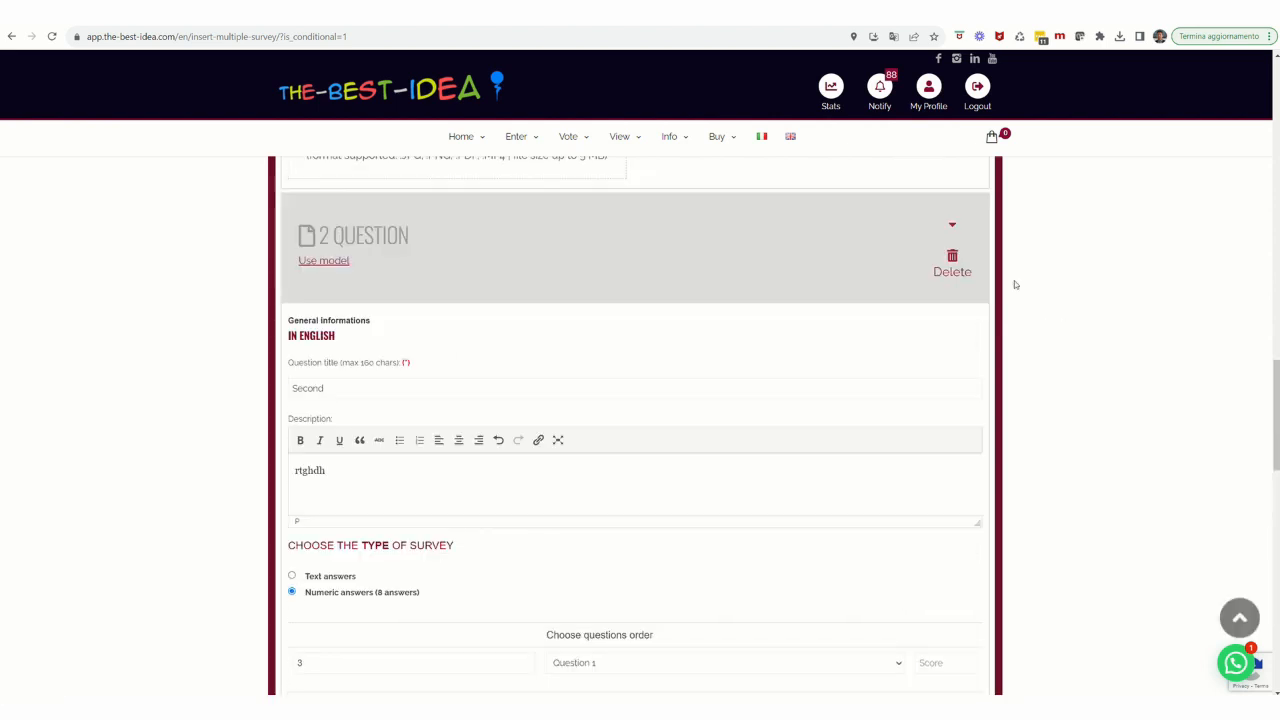
{"action": "left_click", "coordinate": [952, 229]}
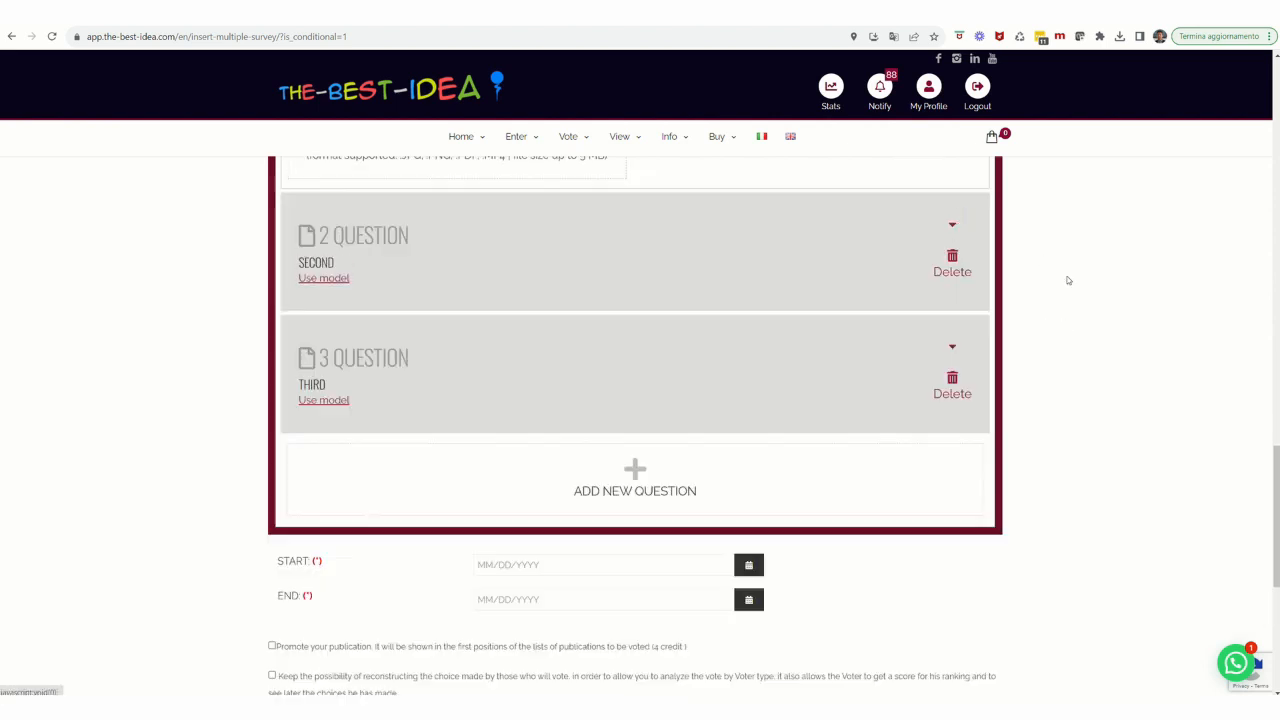
{"action": "scroll", "coordinate": [1075, 284], "scroll_direction": "up", "scroll_amount": 10}
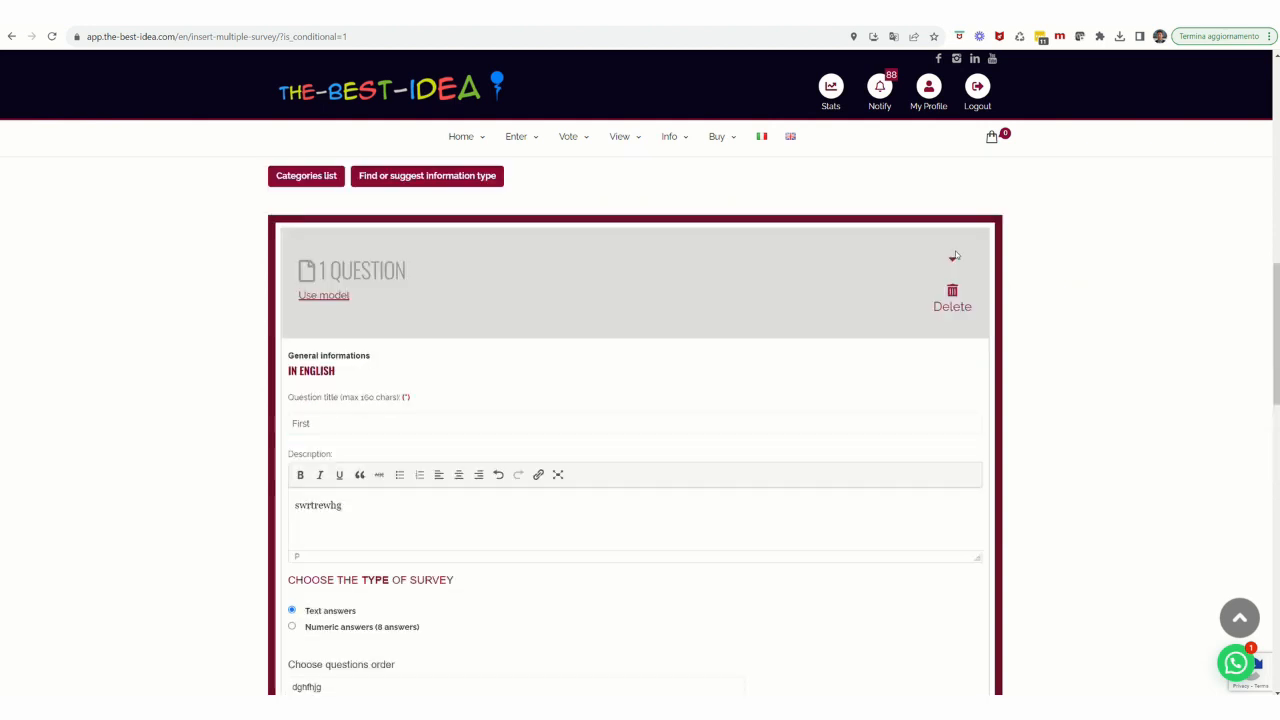
{"action": "left_click", "coordinate": [952, 259]}
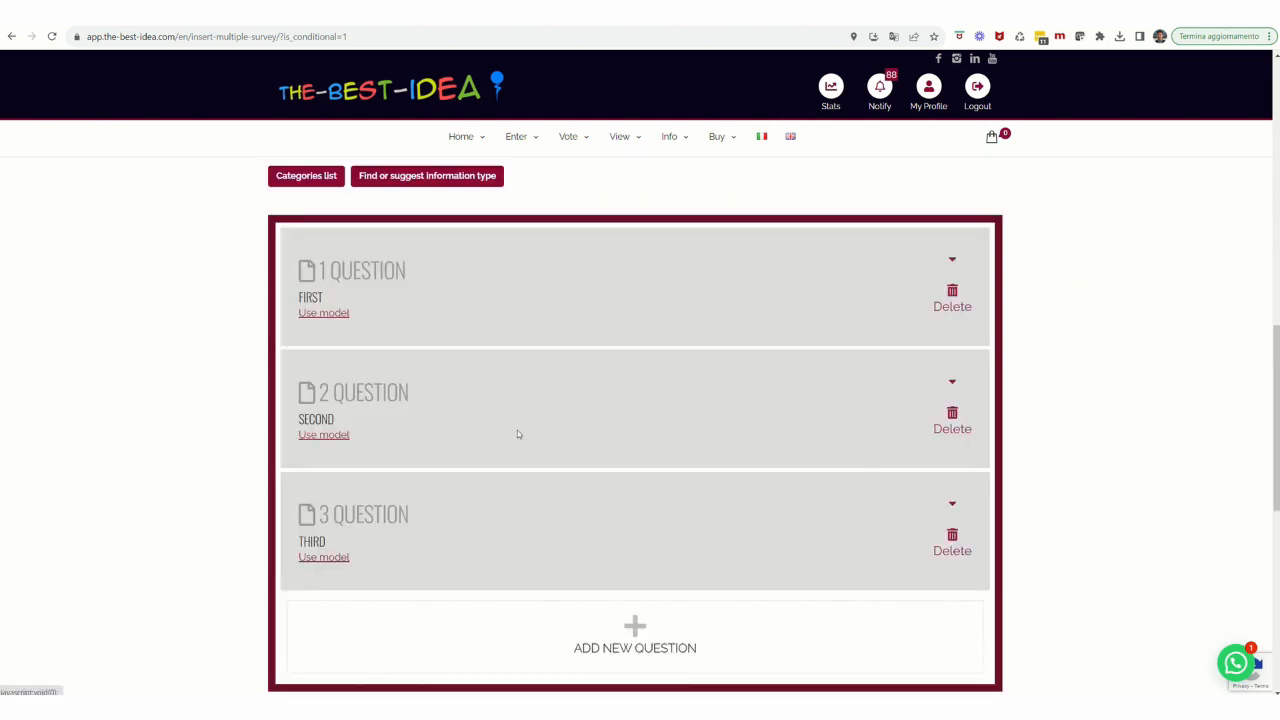
- Move the question titled "Second" below "Third" and delete it from the survey
{"action": "left_click_drag", "start_coordinate": [430, 415], "coordinate": [436, 528]}
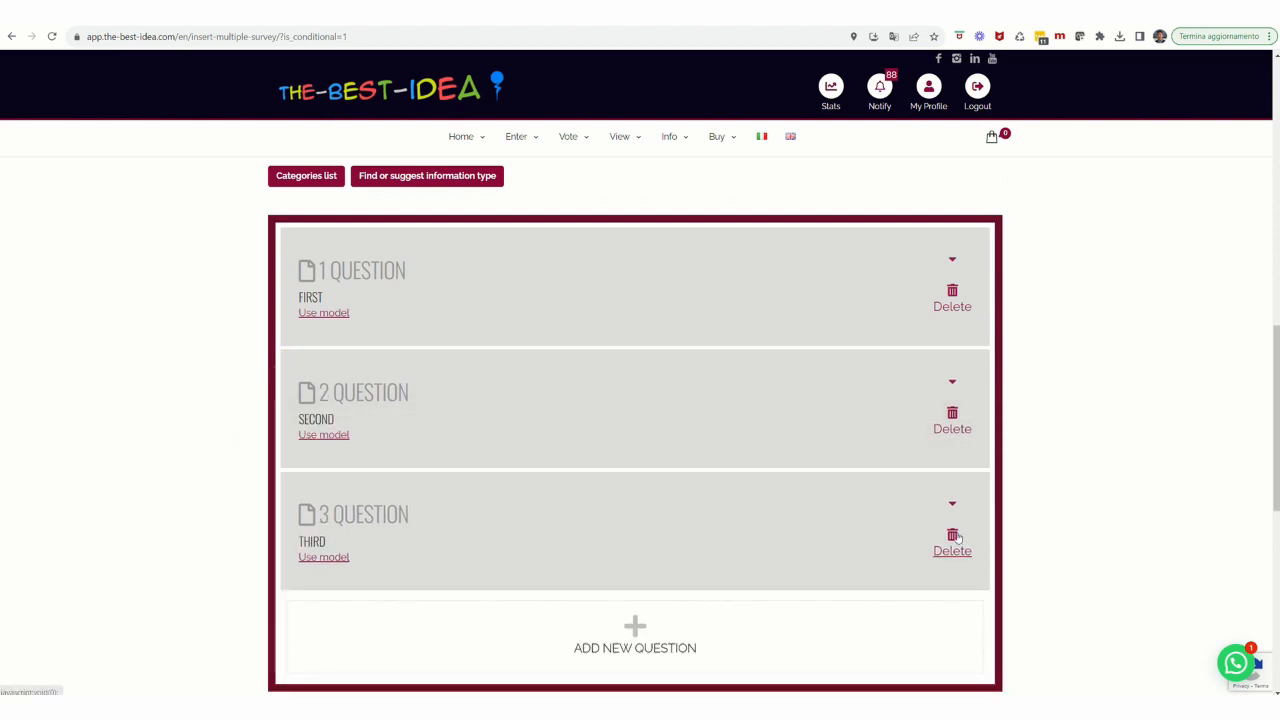
{"action": "left_click_drag", "start_coordinate": [430, 410], "coordinate": [434, 543]}
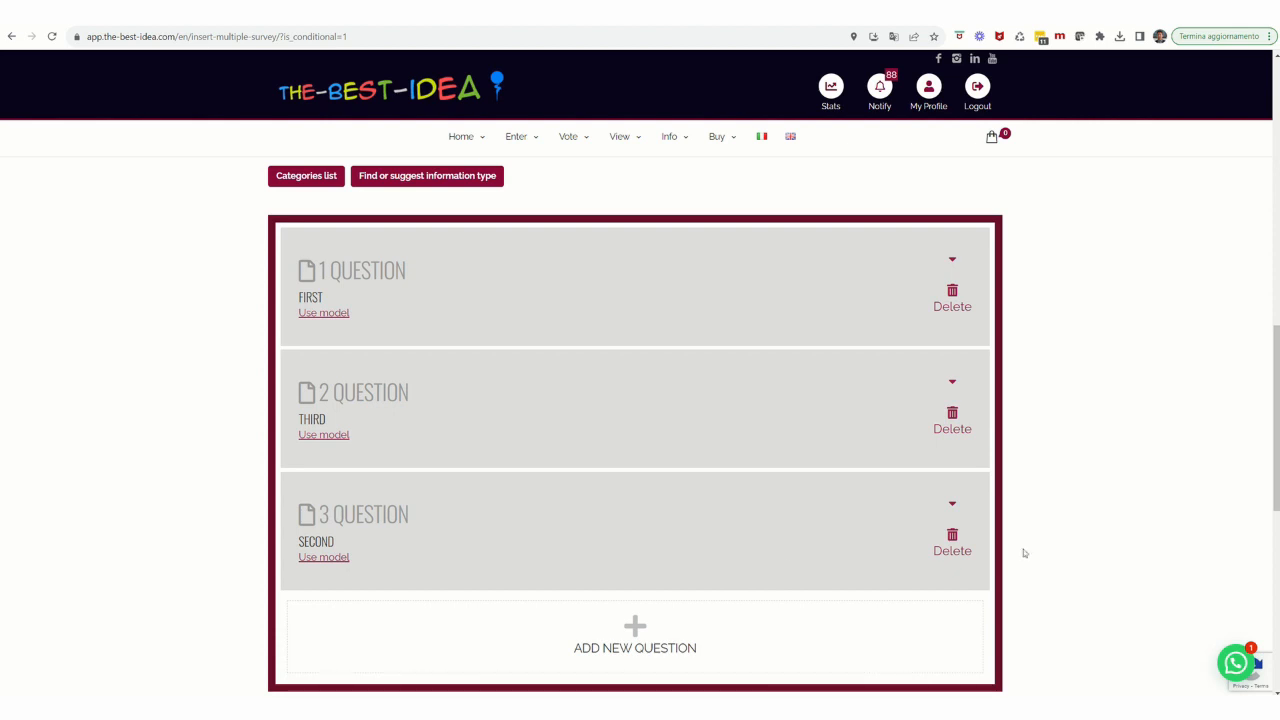
{"action": "left_click", "coordinate": [952, 551]}
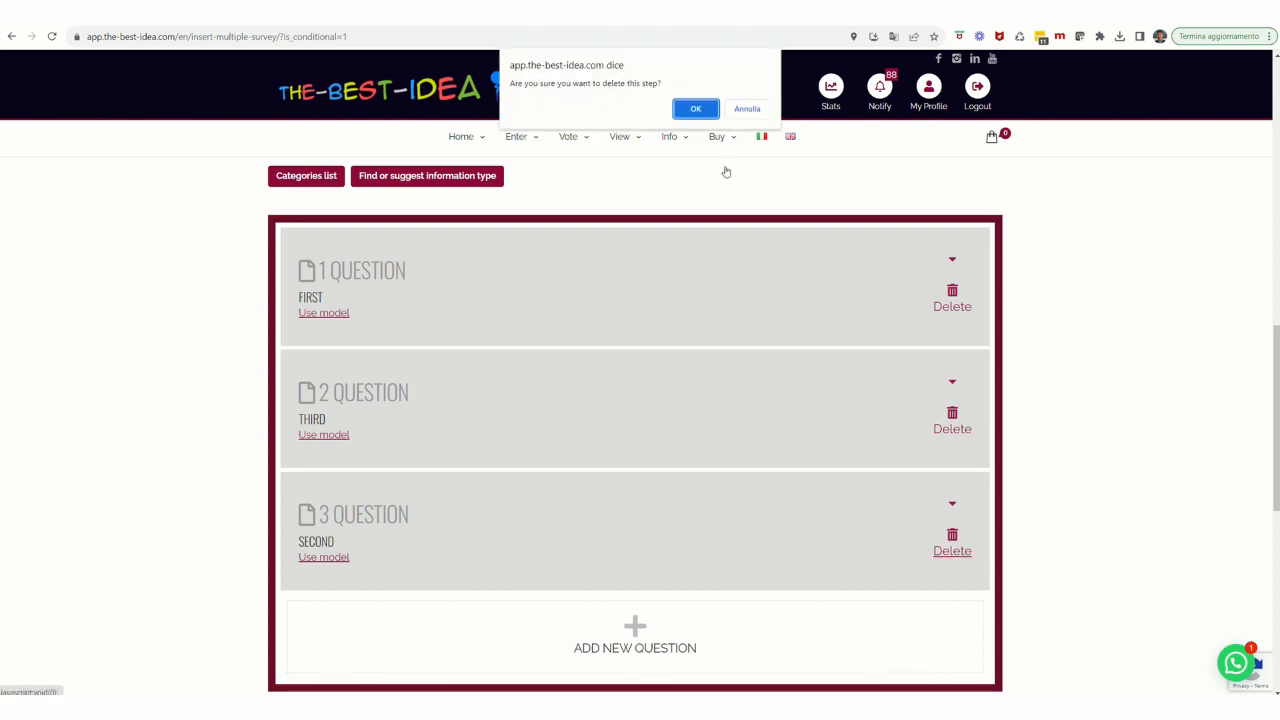
{"action": "left_click", "coordinate": [697, 109]}
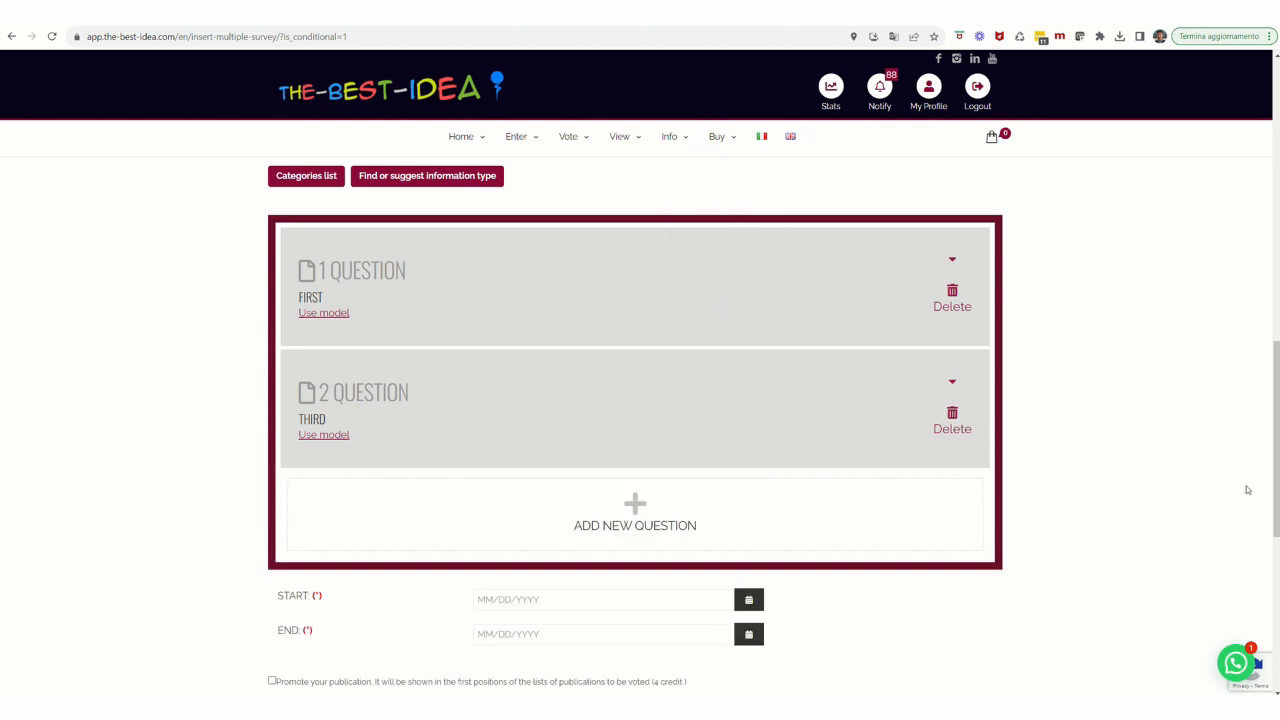
- Schedule the survey to start on 19-10-2023 and end on 27-10-2023
{"action": "scroll", "coordinate": [1276, 496], "scroll_direction": "down", "scroll_amount": 2}
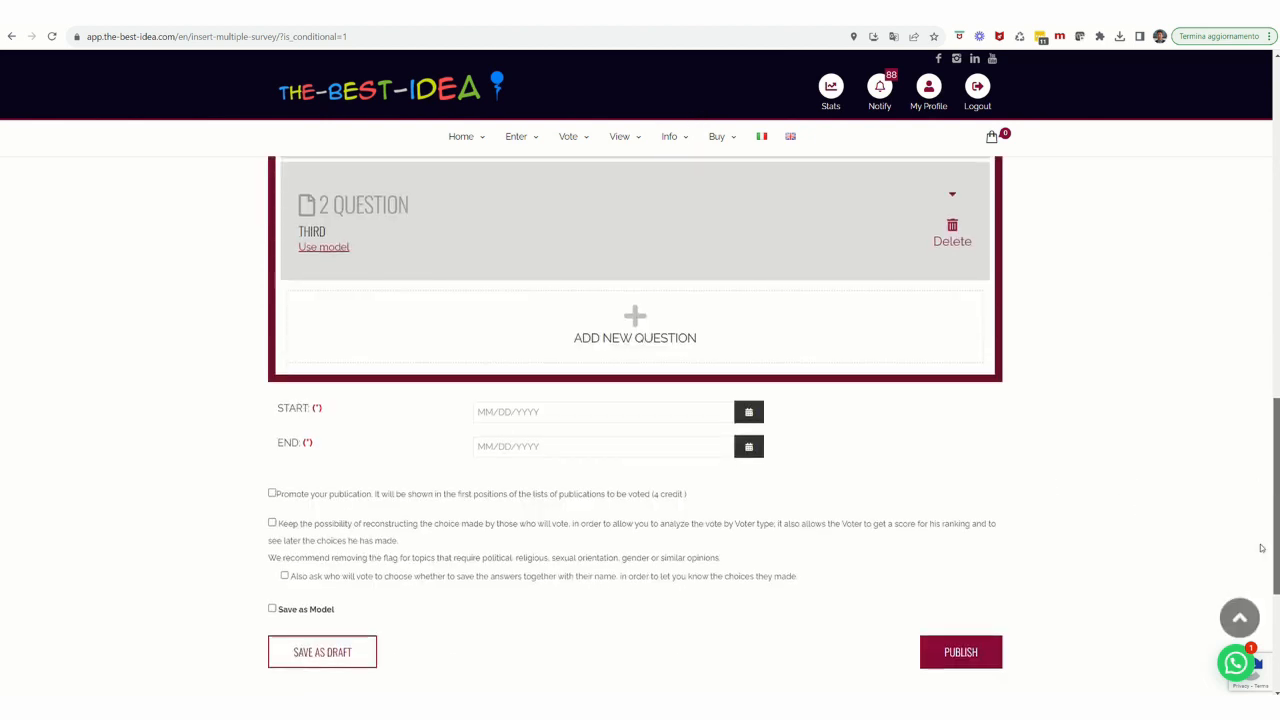
{"action": "left_click", "coordinate": [752, 416]}
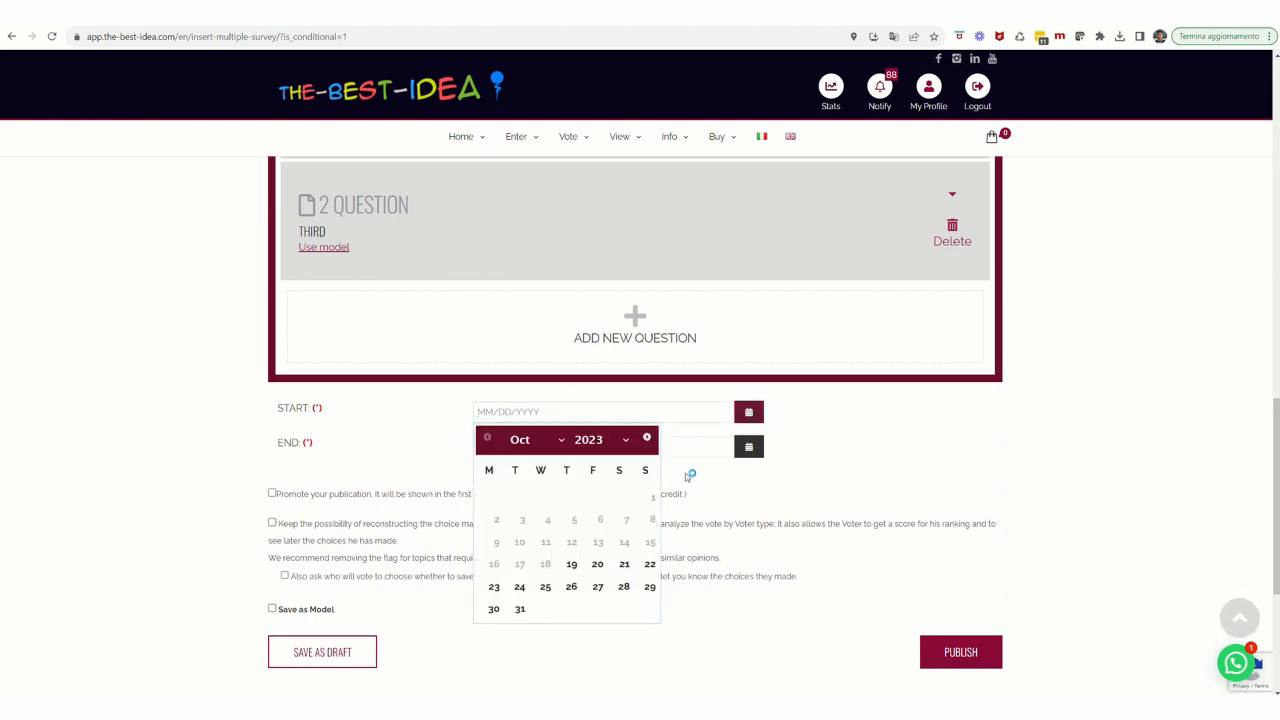
{"action": "left_click", "coordinate": [571, 564]}
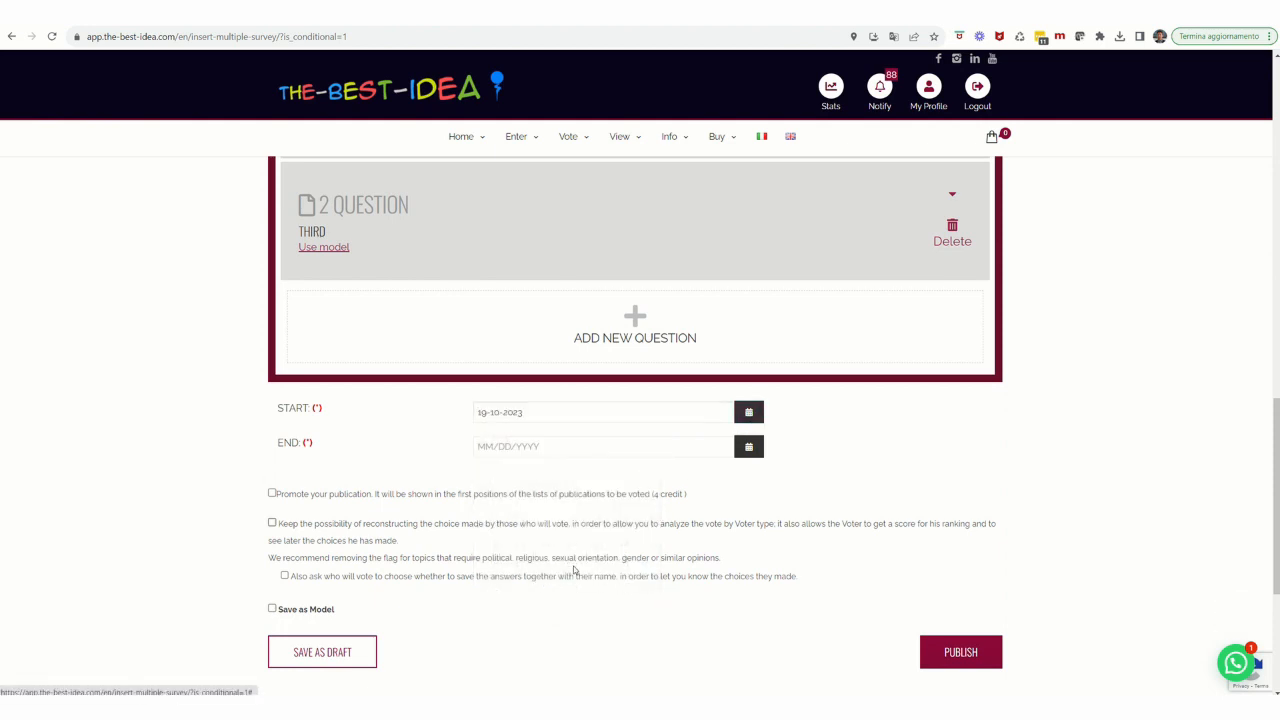
{"action": "left_click", "coordinate": [752, 447]}
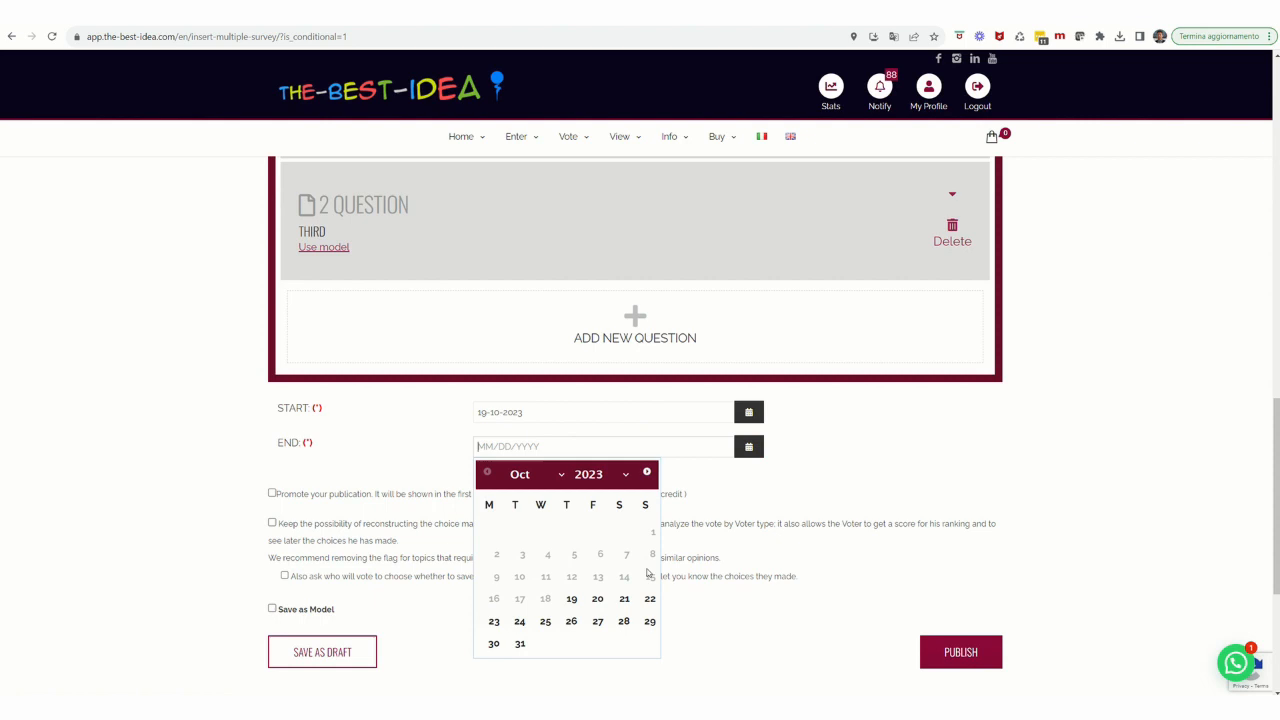
{"action": "left_click", "coordinate": [597, 621]}
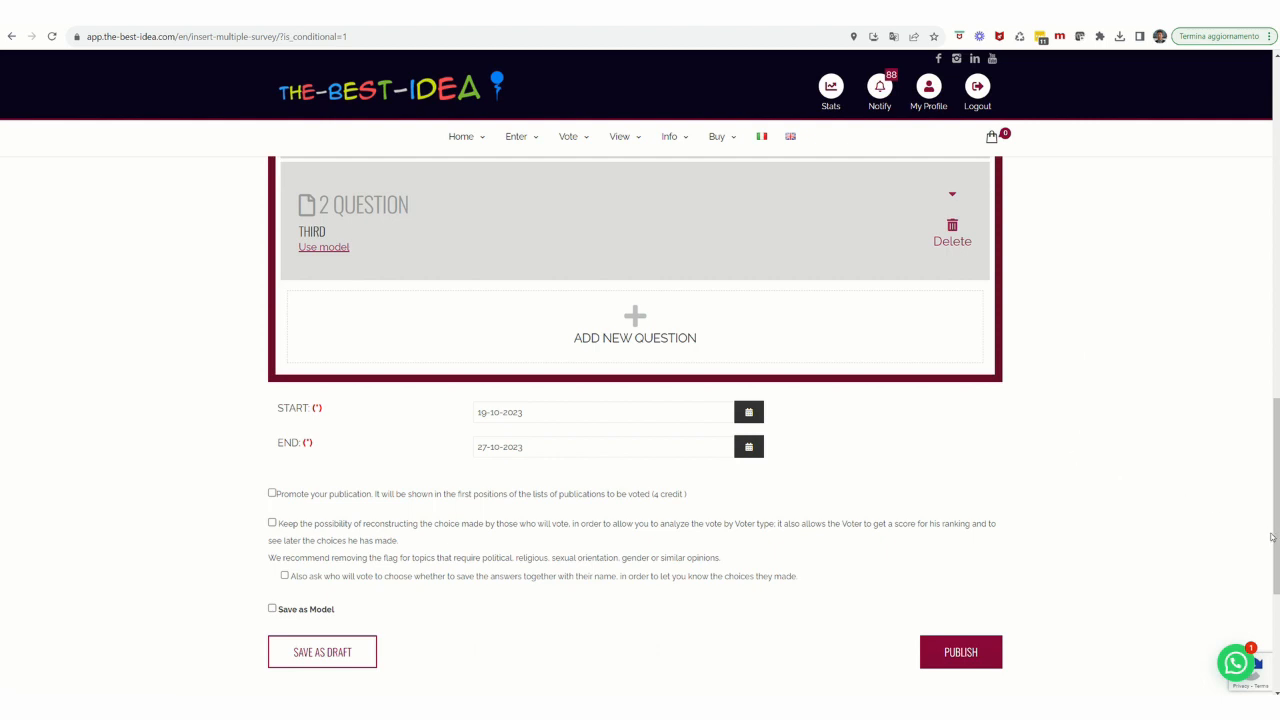
- Keep the possibility of reconstructing voters' choices, also save the survey as a model, and store it as a draft
{"action": "scroll", "coordinate": [1271, 537], "scroll_direction": "down", "scroll_amount": 1}
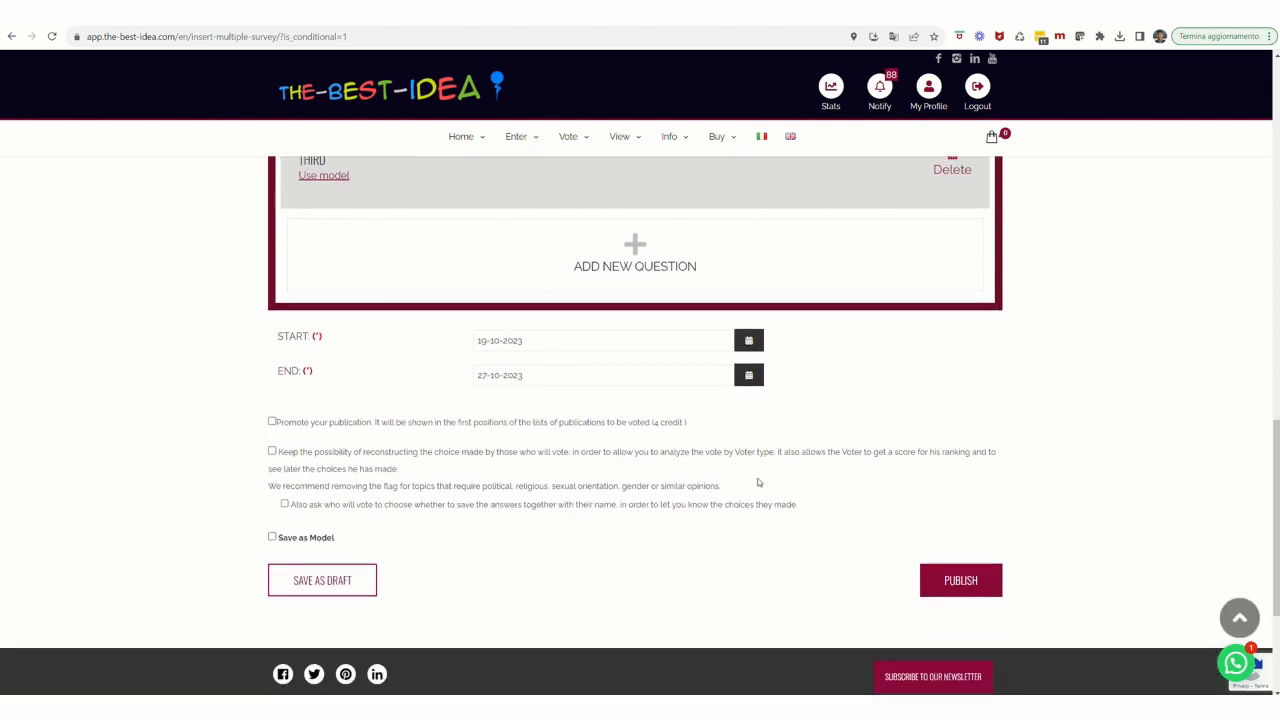
{"action": "left_click", "coordinate": [272, 422]}
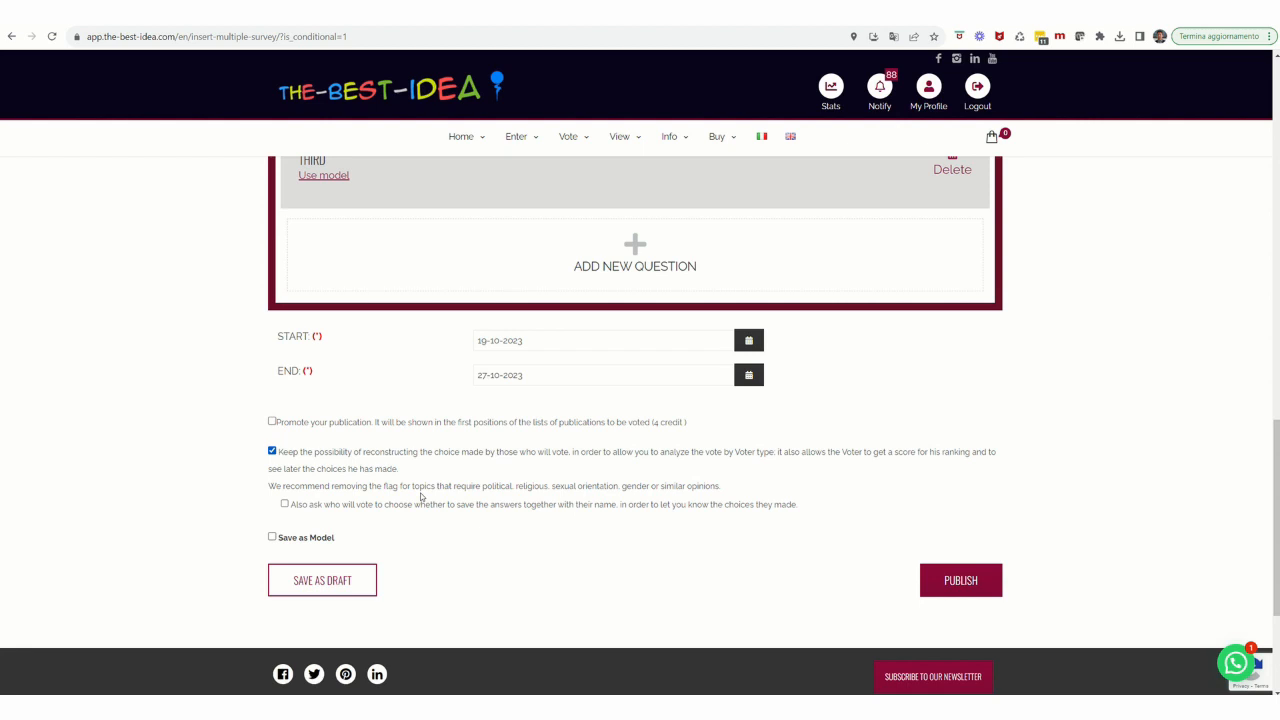
{"action": "left_click", "coordinate": [285, 505]}
{"action": "left_click", "coordinate": [285, 505]}
{"action": "left_click", "coordinate": [272, 538]}
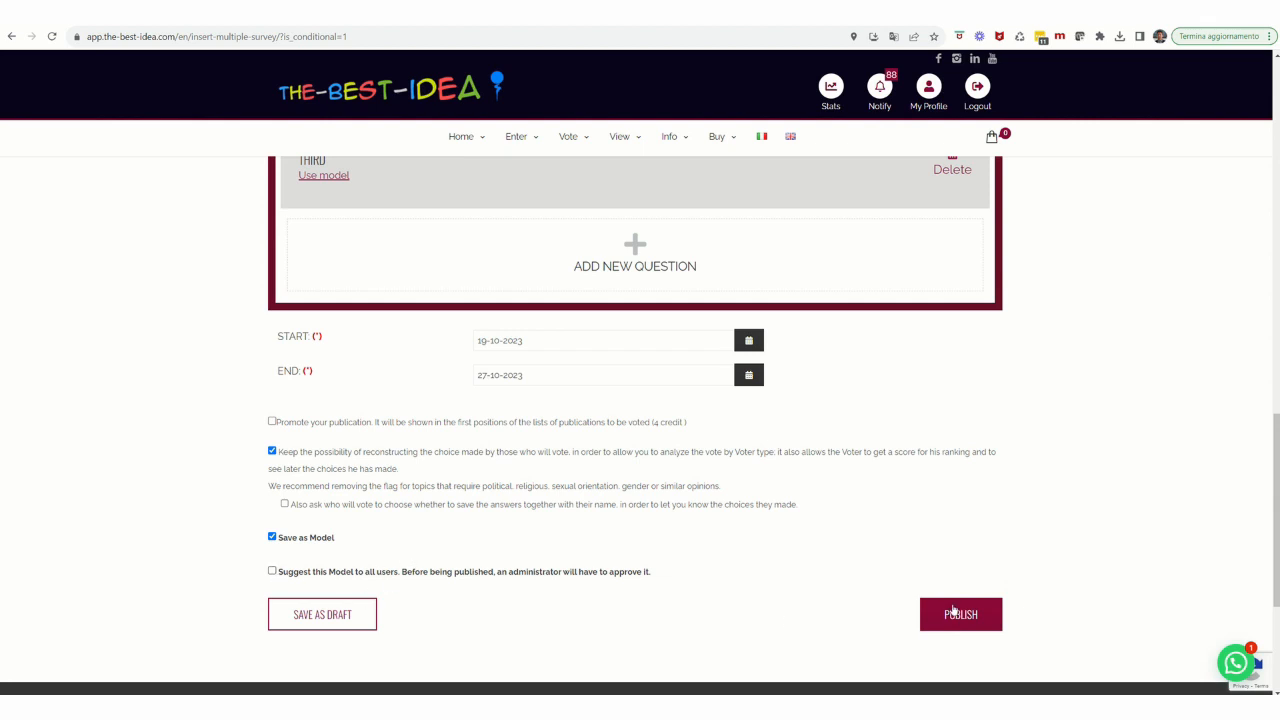
{"action": "left_click", "coordinate": [326, 623]}
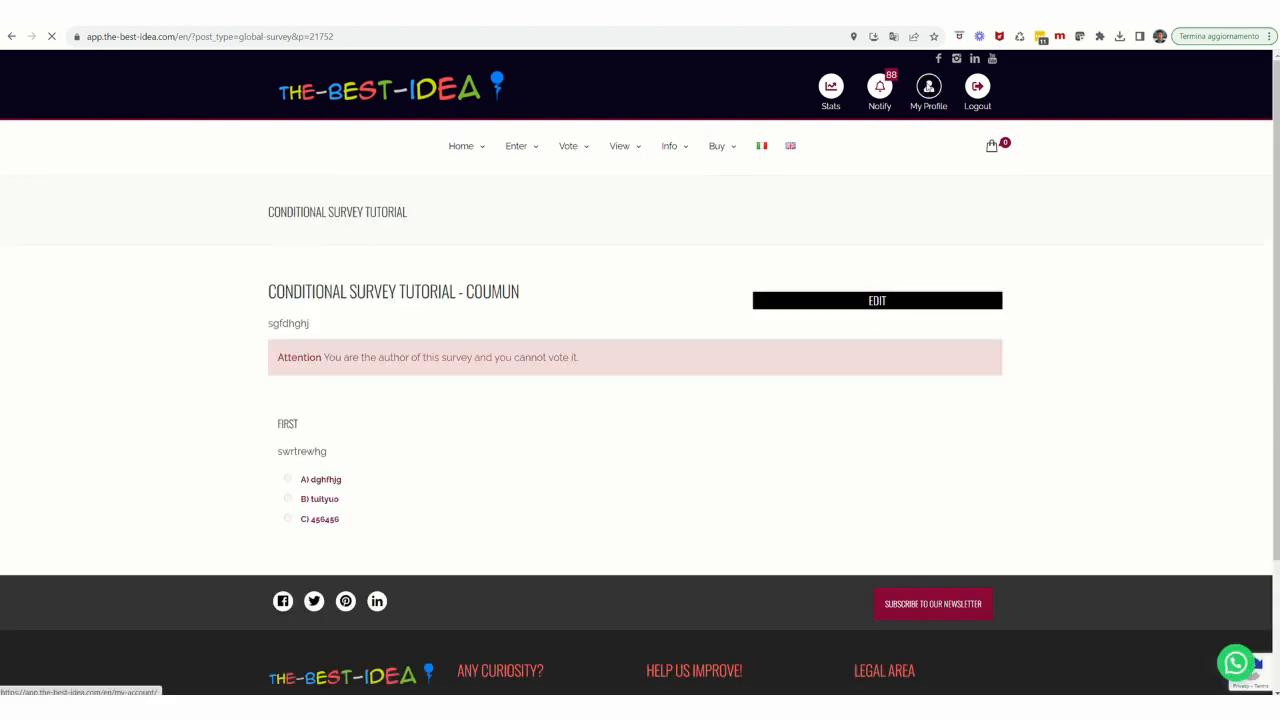
- Find the Conditional Survey tutorial among the profile's survey drafts and download its scheme
{"action": "left_click", "coordinate": [928, 86]}
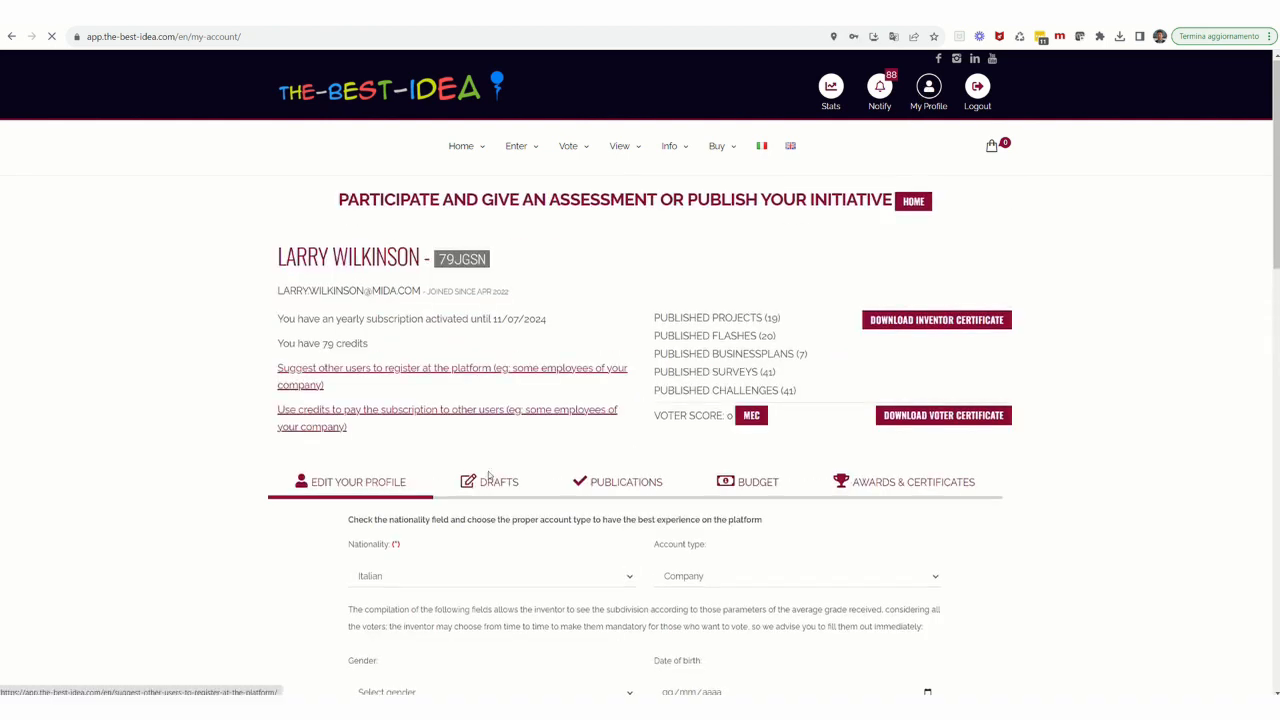
{"action": "left_click", "coordinate": [493, 486]}
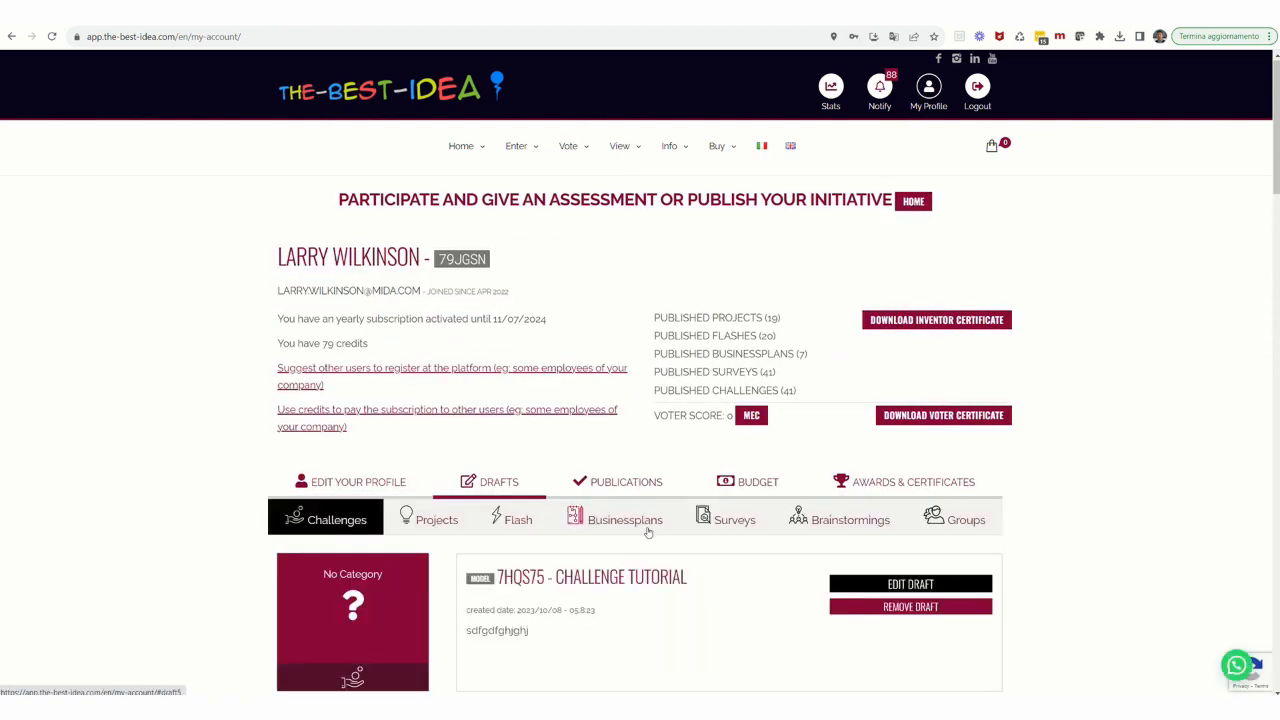
{"action": "left_click", "coordinate": [741, 522]}
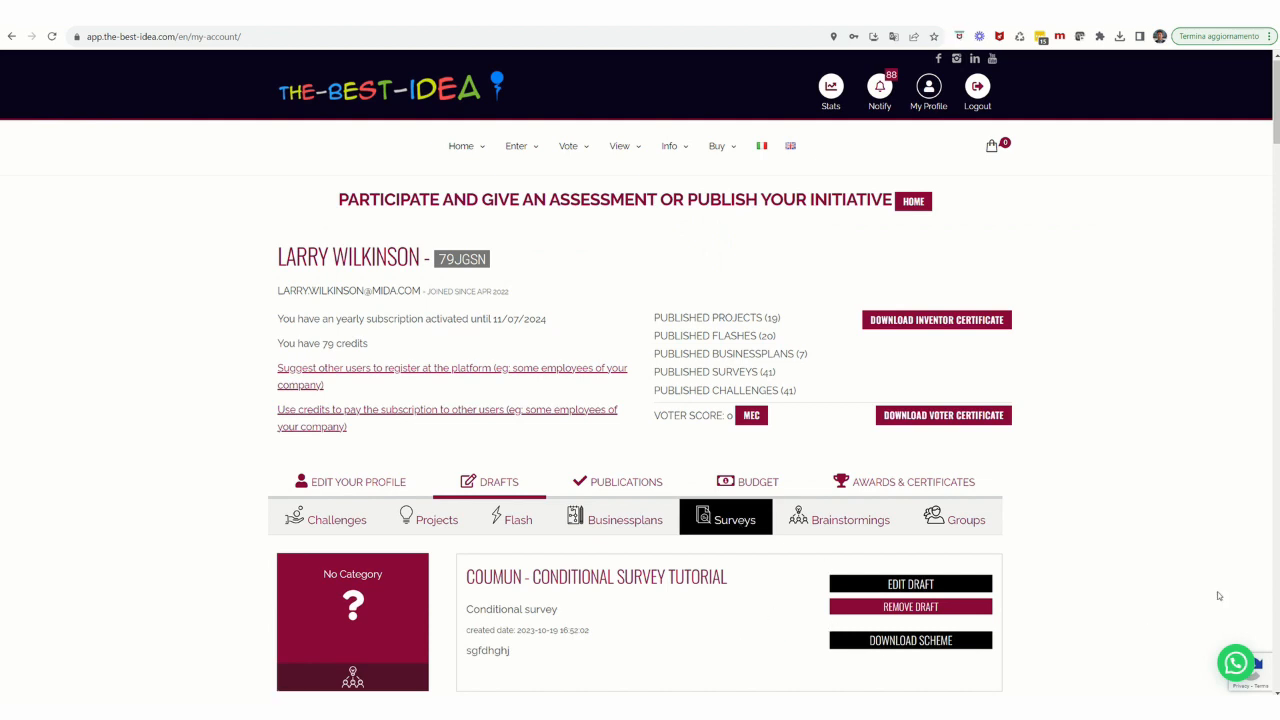
{"action": "left_click", "coordinate": [910, 644]}
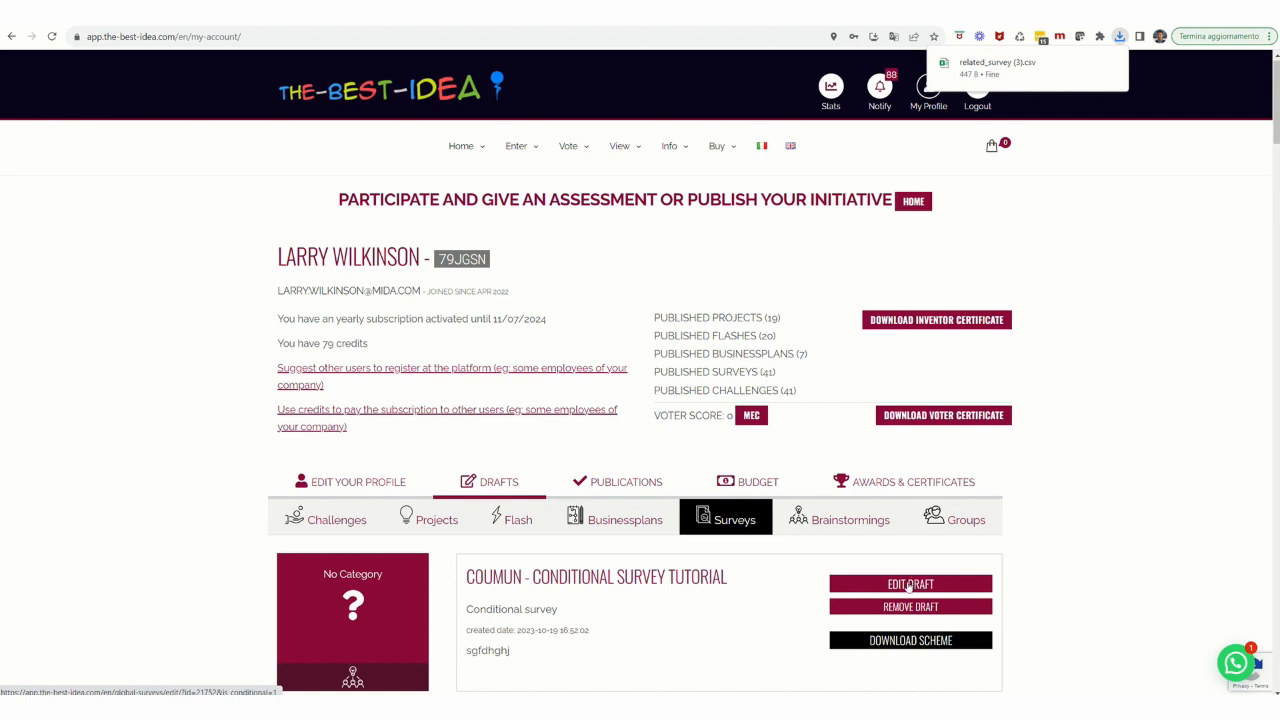
- Reopen the Conditional Survey tutorial draft for editing and publish it
{"action": "left_click", "coordinate": [908, 587]}
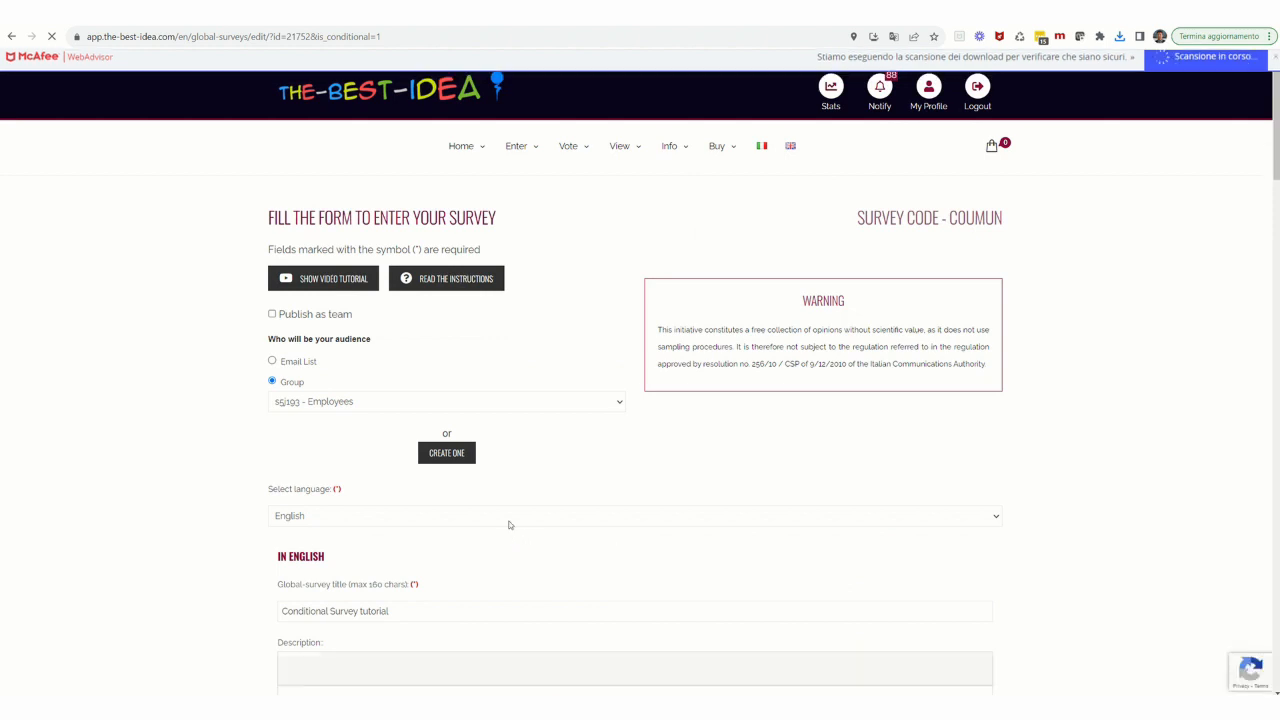
{"action": "scroll", "coordinate": [506, 532], "scroll_direction": "down", "scroll_amount": 8}
{"action": "scroll", "coordinate": [508, 525], "scroll_direction": "down", "scroll_amount": 15}
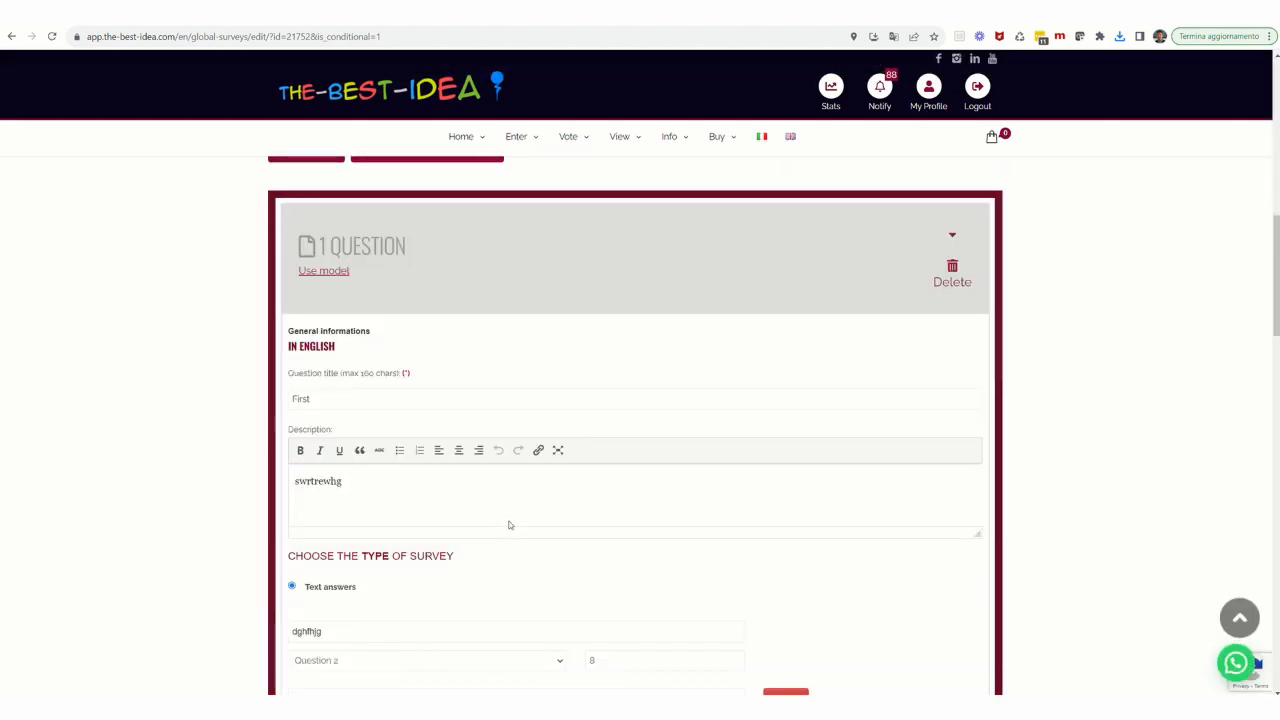
{"action": "scroll", "coordinate": [508, 525], "scroll_direction": "down", "scroll_amount": 2}
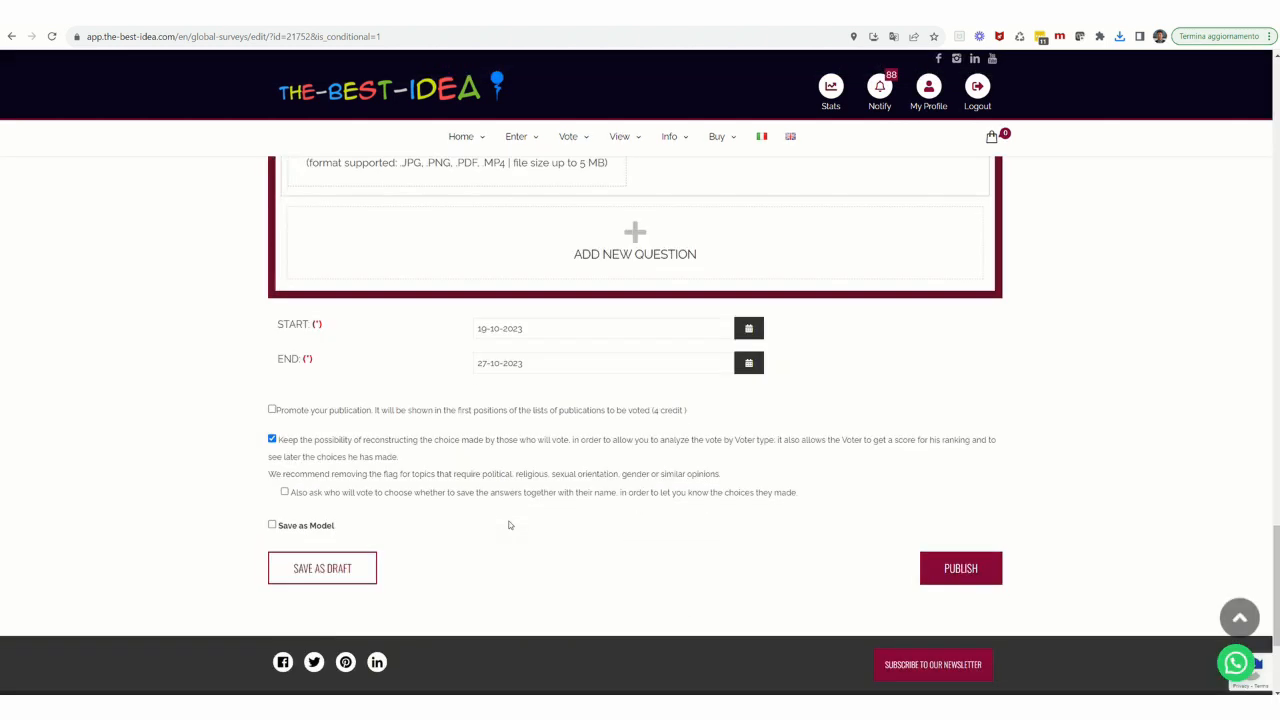
{"action": "left_click", "coordinate": [955, 572]}
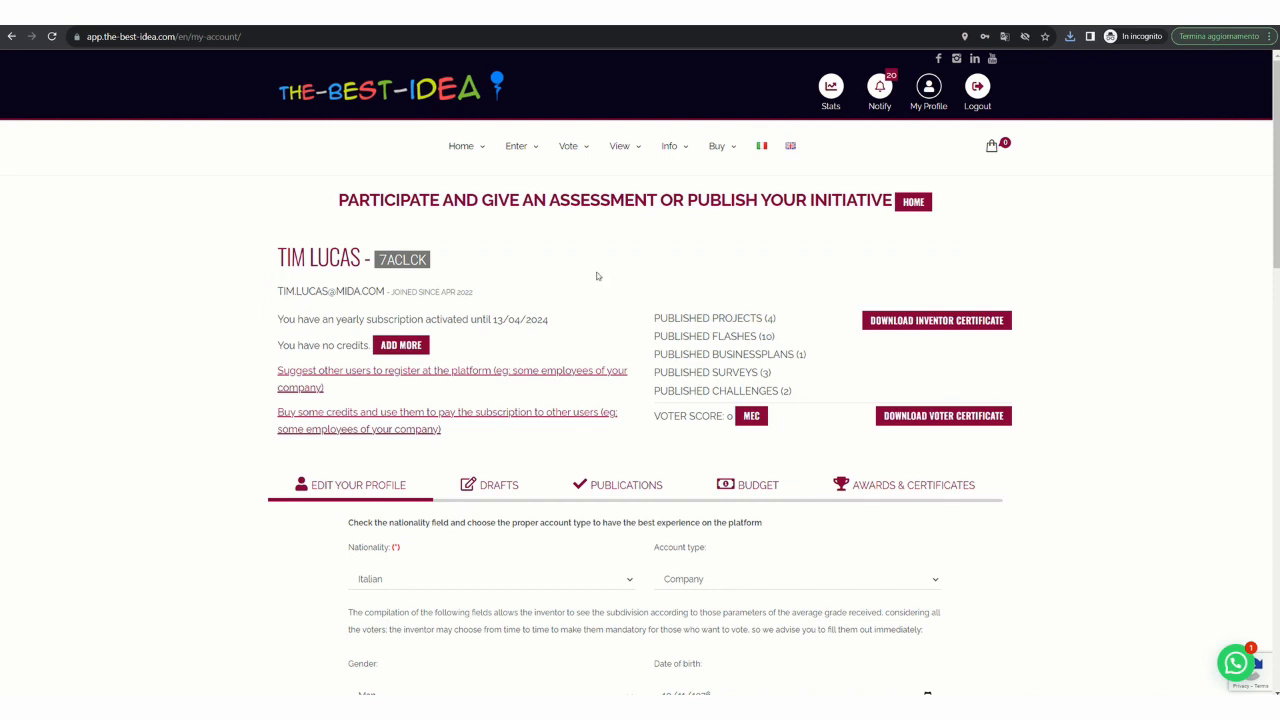
- In the voter's account, open the Conditional Survey tutorial from the home listing of initiatives
{"action": "mouse_move", "coordinate": [466, 148]}
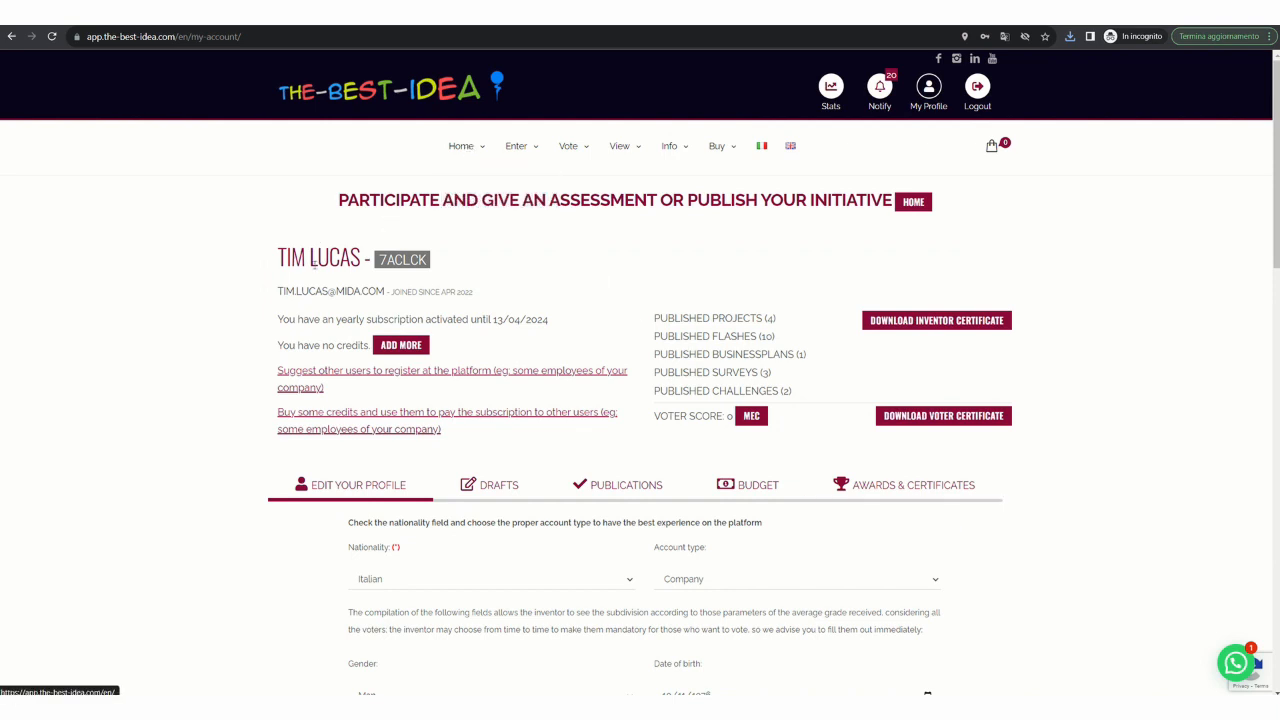
{"action": "left_click", "coordinate": [472, 184]}
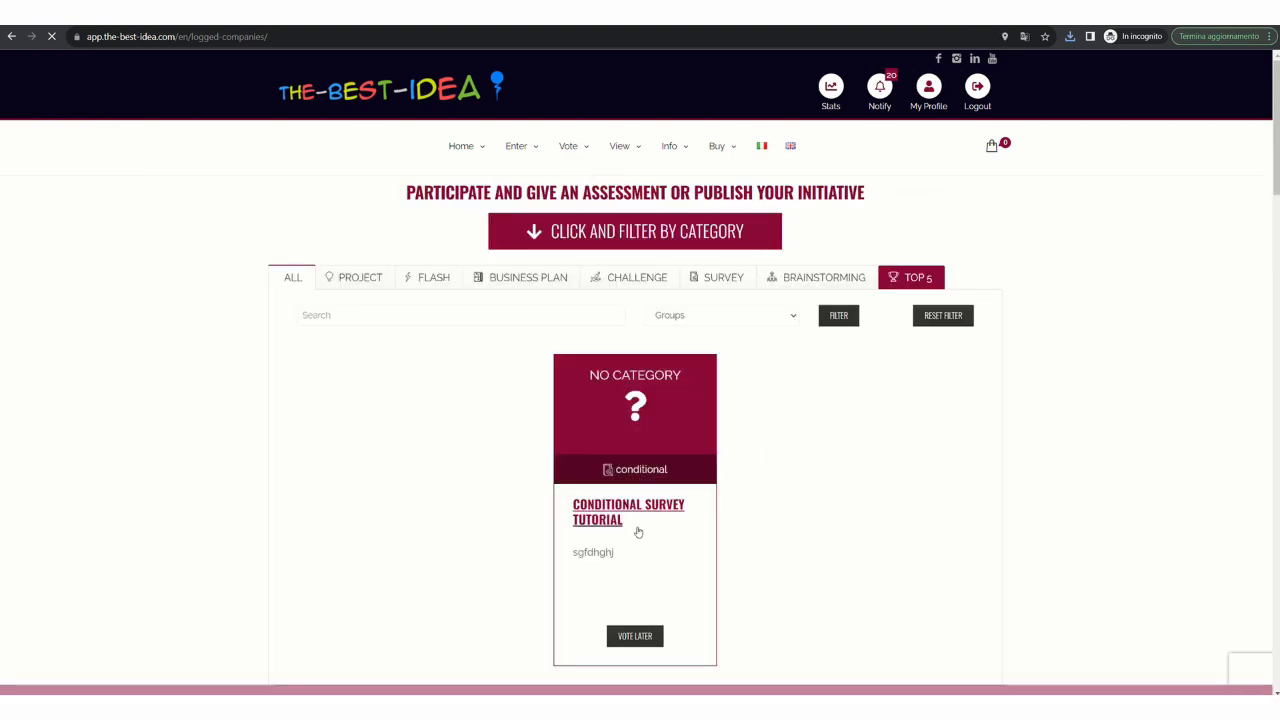
{"action": "left_click", "coordinate": [620, 508]}
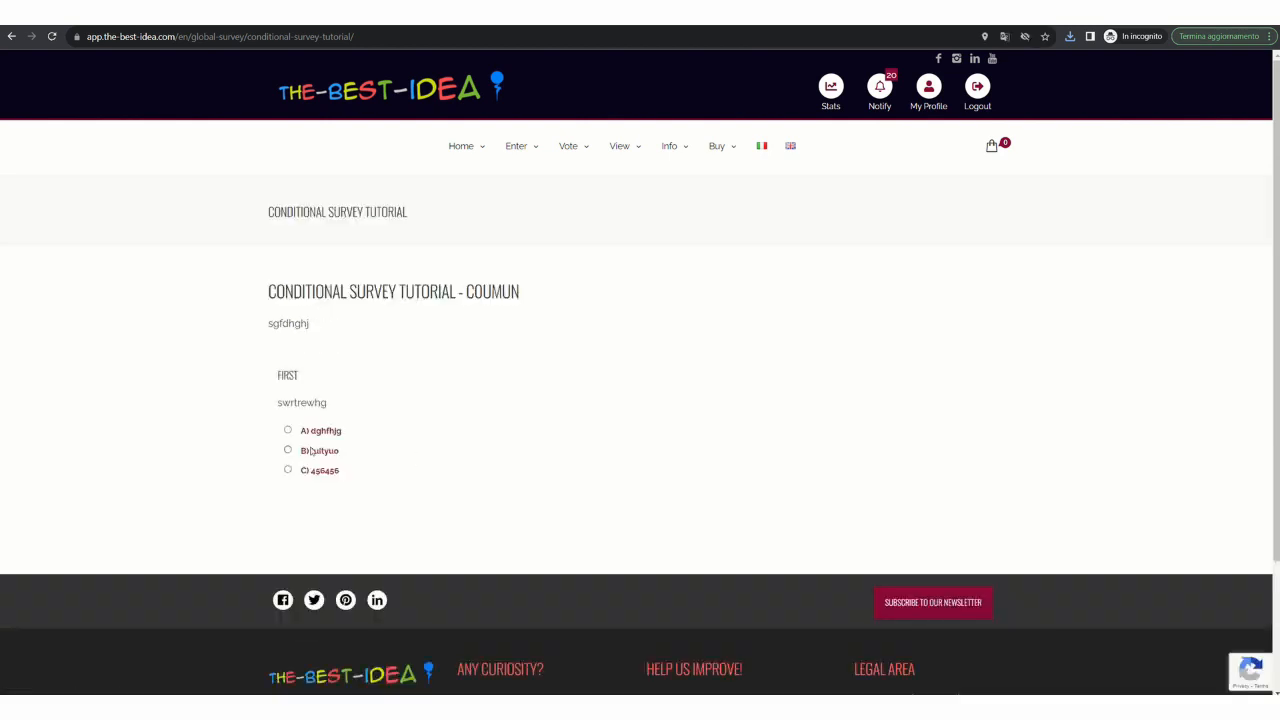
- Answer the First question with B) tuityuo and the Third with 8, and send the survey
{"action": "left_click", "coordinate": [288, 452]}
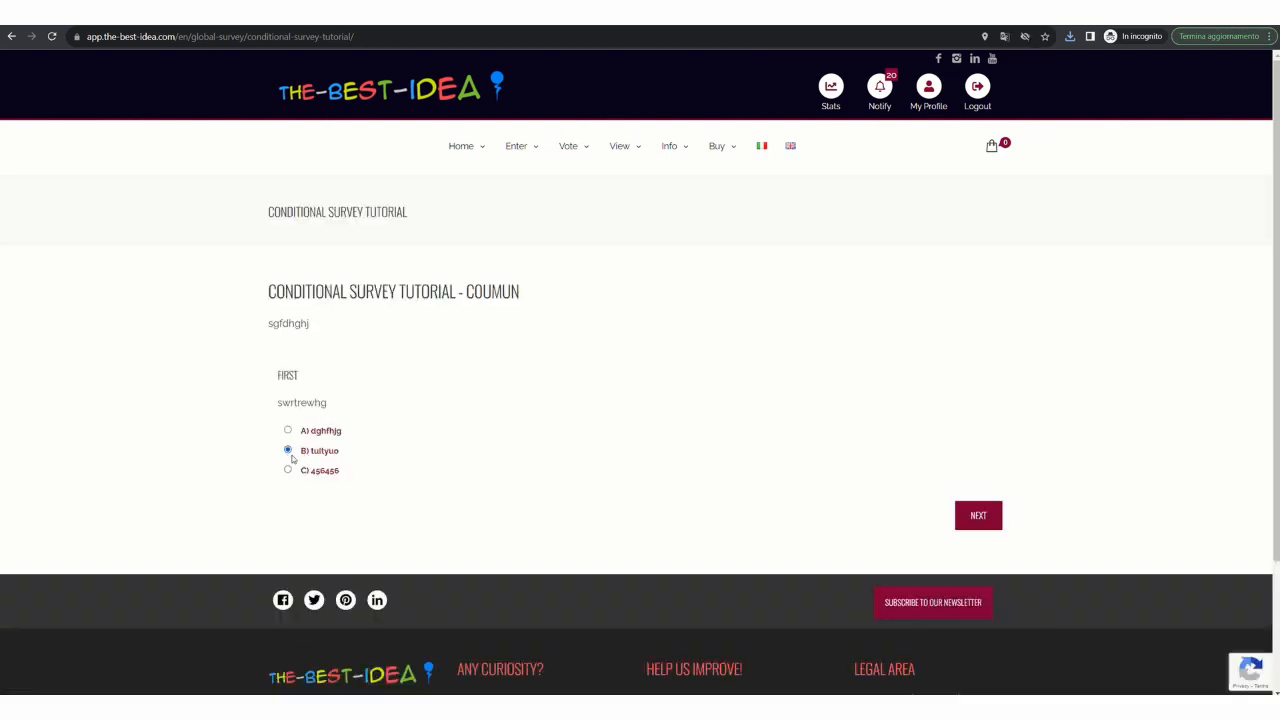
{"action": "left_click", "coordinate": [977, 518]}
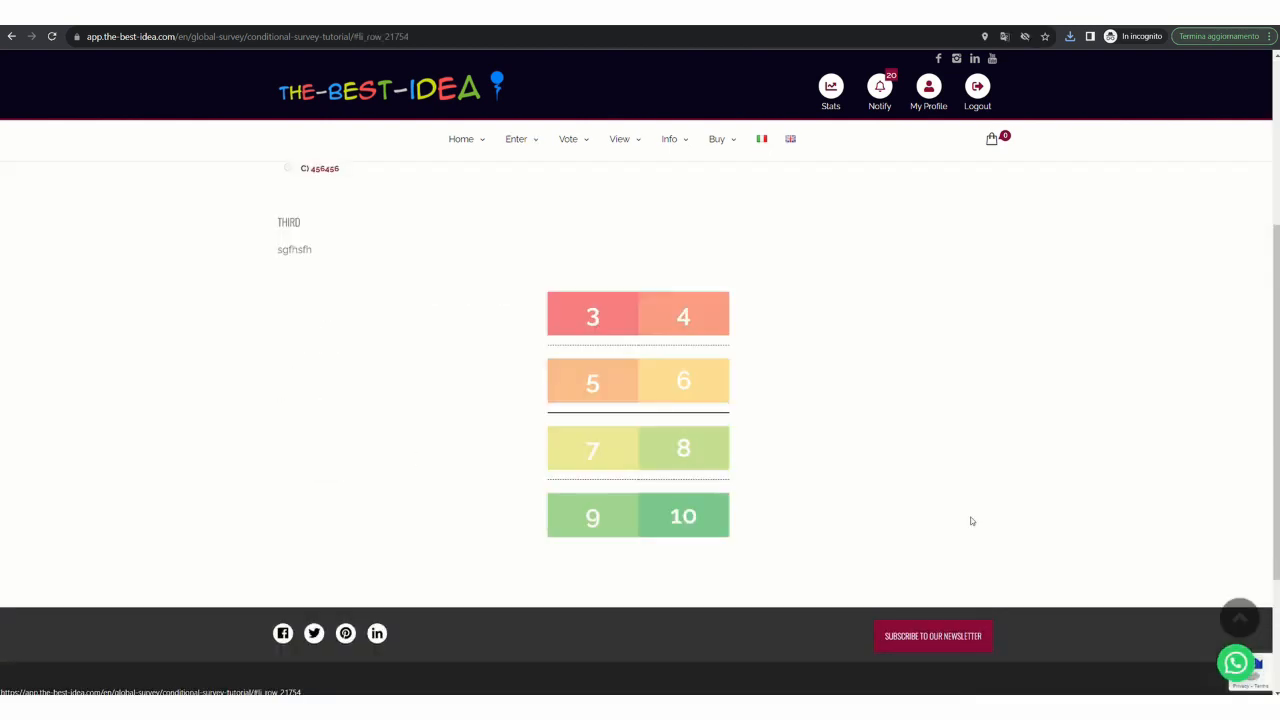
{"action": "left_click", "coordinate": [684, 460]}
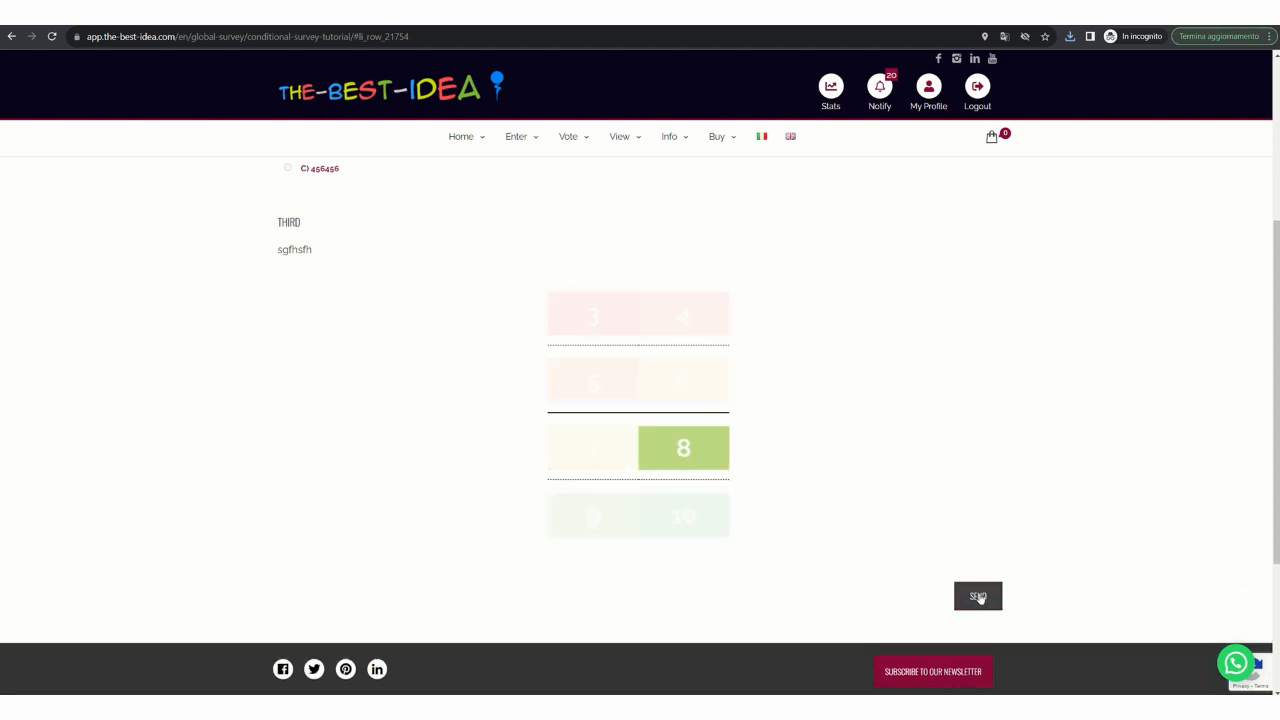
{"action": "left_click", "coordinate": [978, 597]}
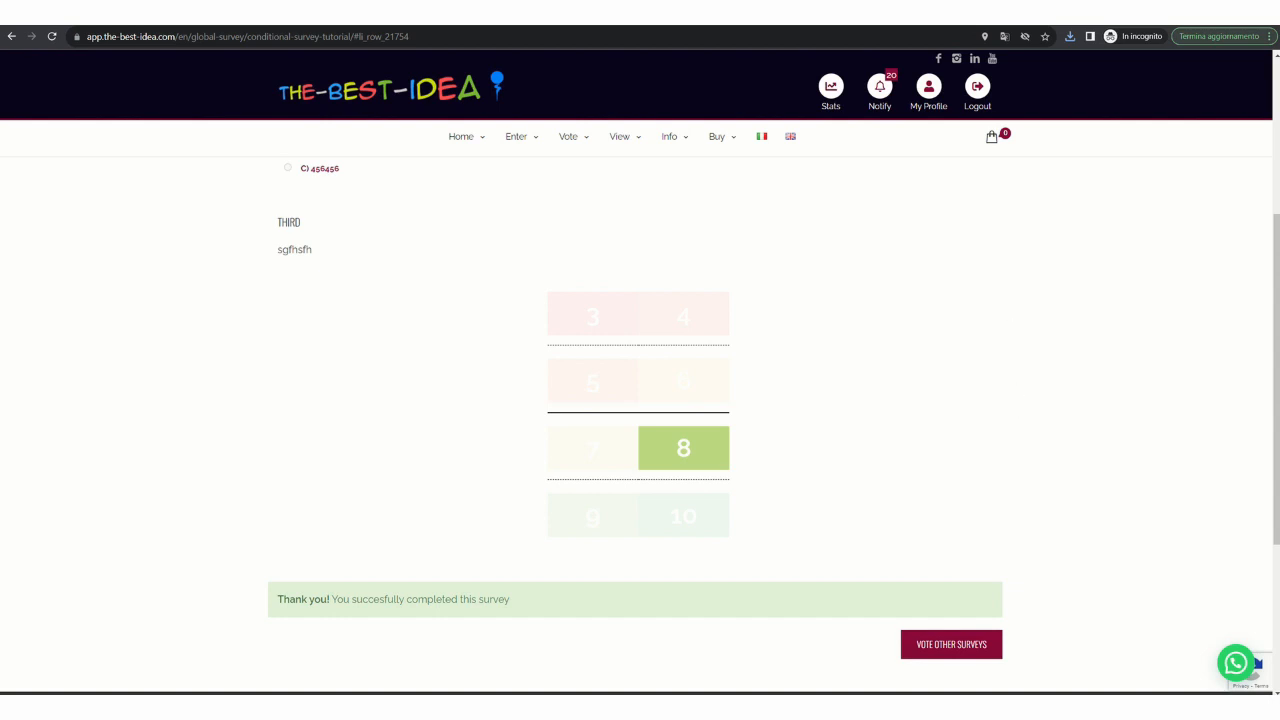
- Return to the author's account and stop voting on the published Conditional Survey tutorial
{"action": "mouse_move", "coordinate": [946, 708]}
{"action": "left_click", "coordinate": [1018, 664]}
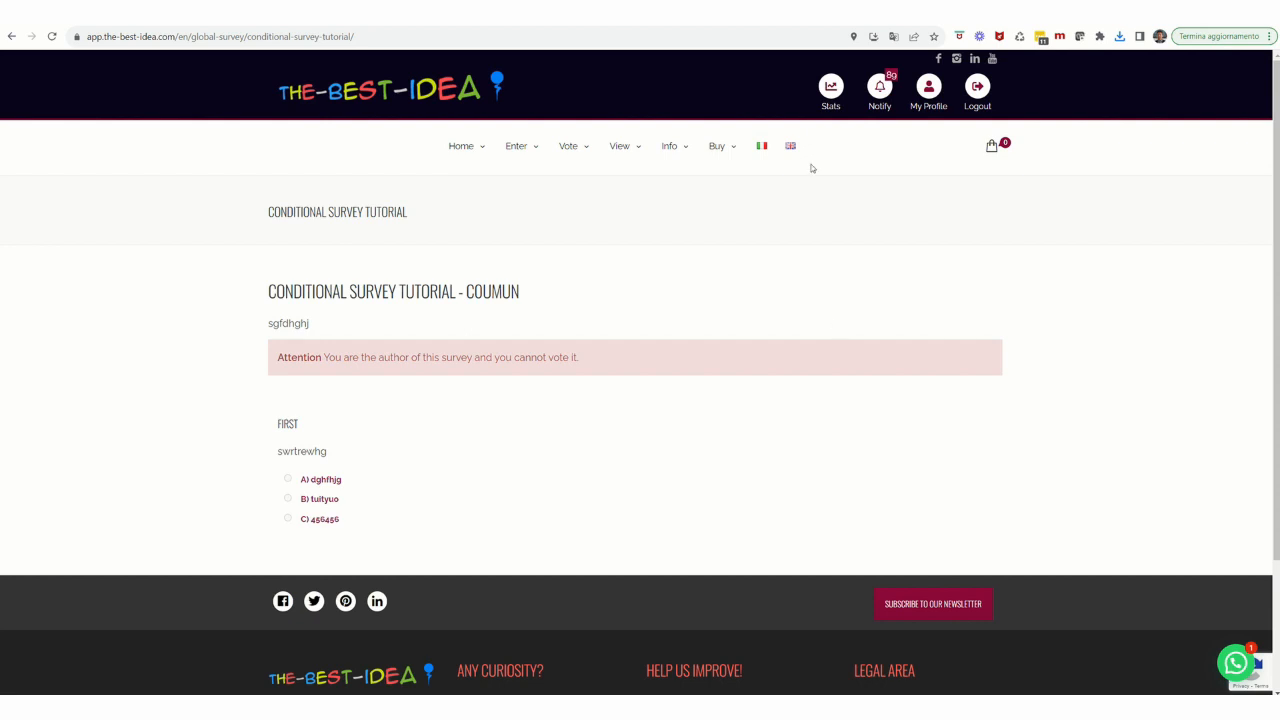
{"action": "left_click", "coordinate": [929, 88]}
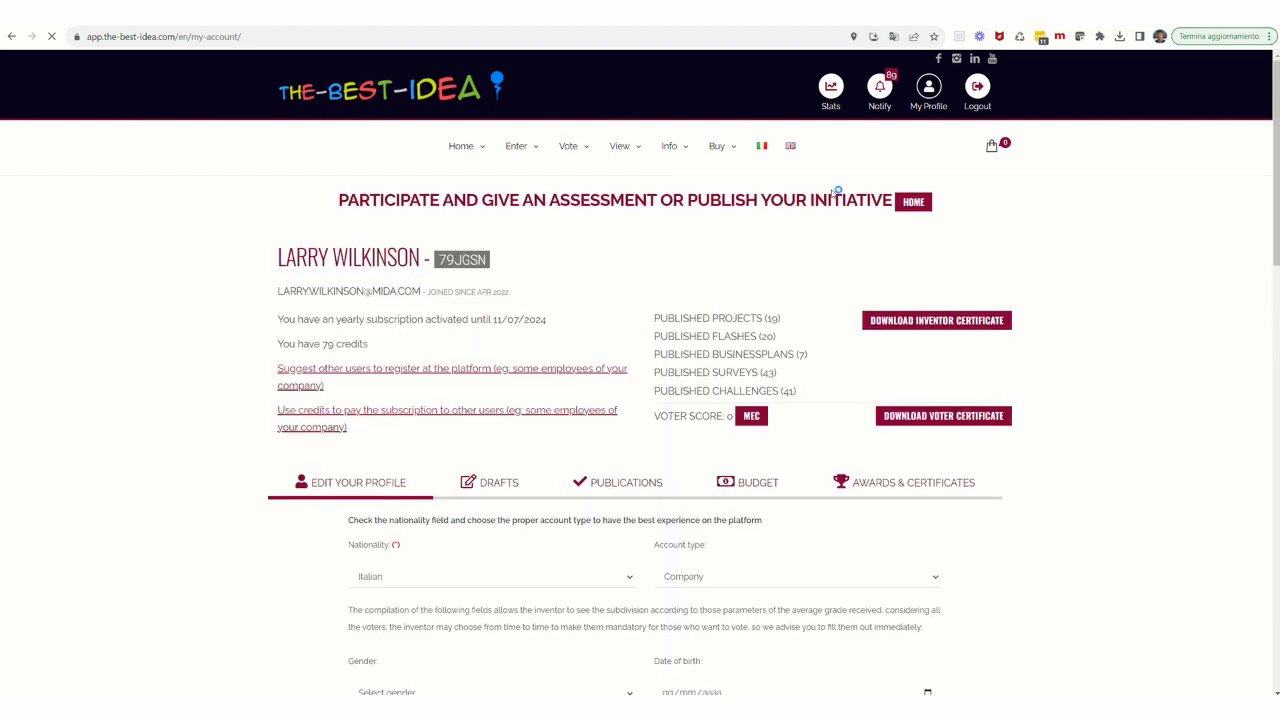
{"action": "left_click", "coordinate": [638, 484]}
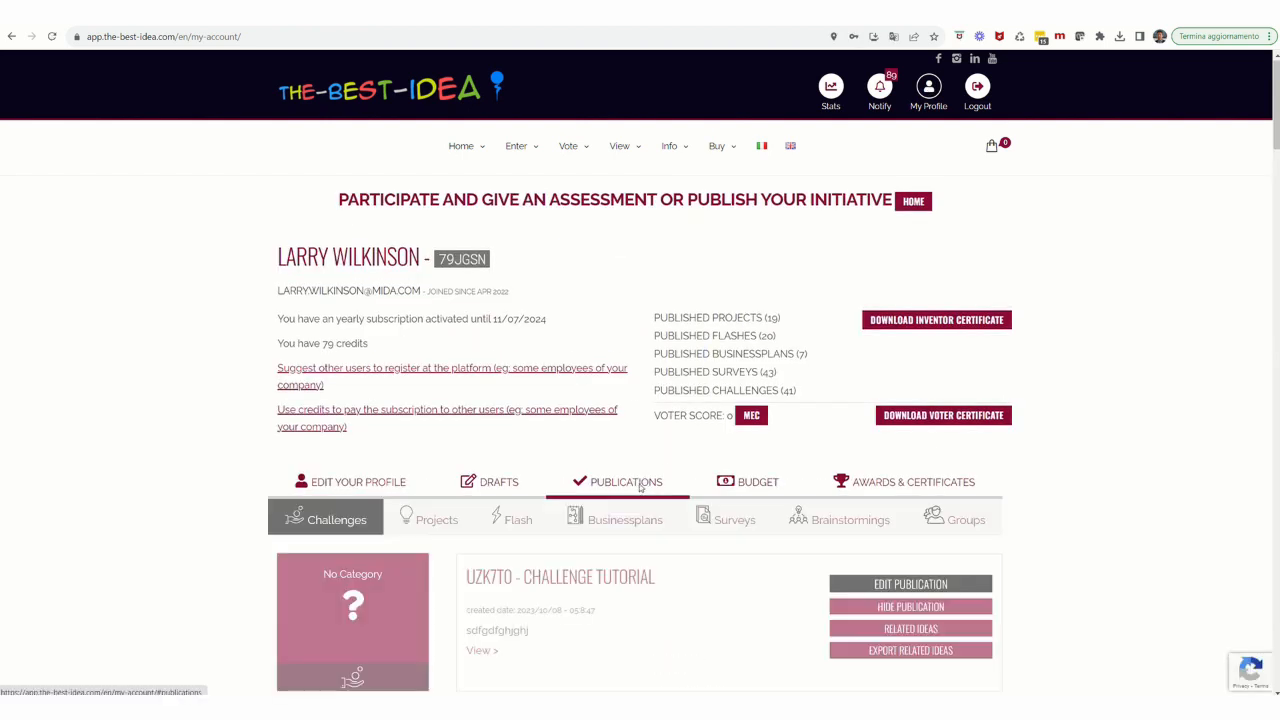
{"action": "left_click", "coordinate": [735, 521]}
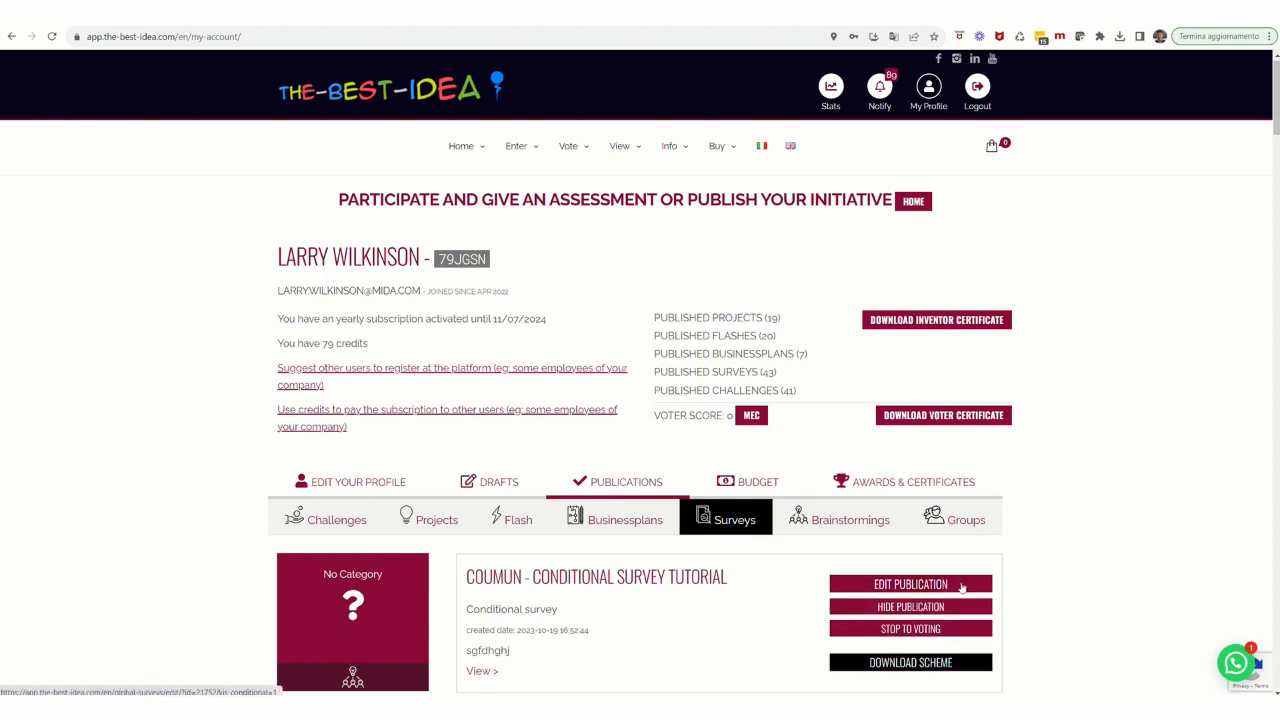
{"action": "left_click", "coordinate": [913, 630]}
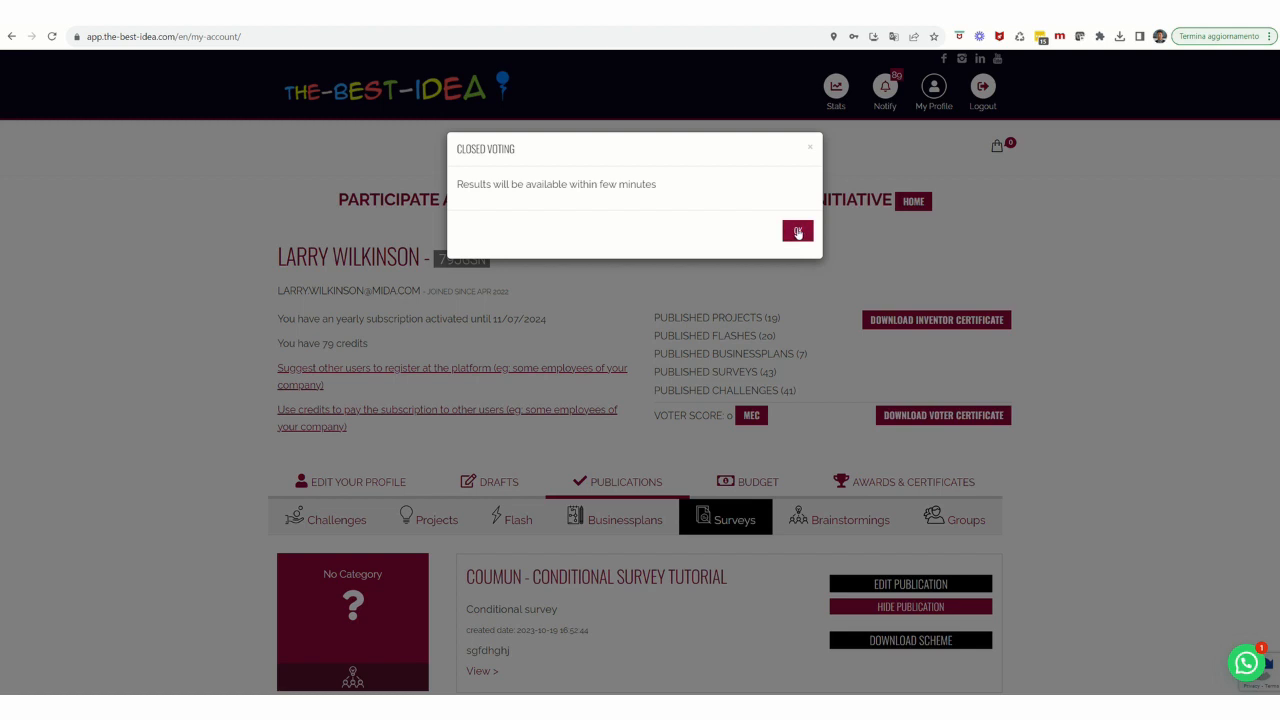
{"action": "left_click", "coordinate": [798, 232]}
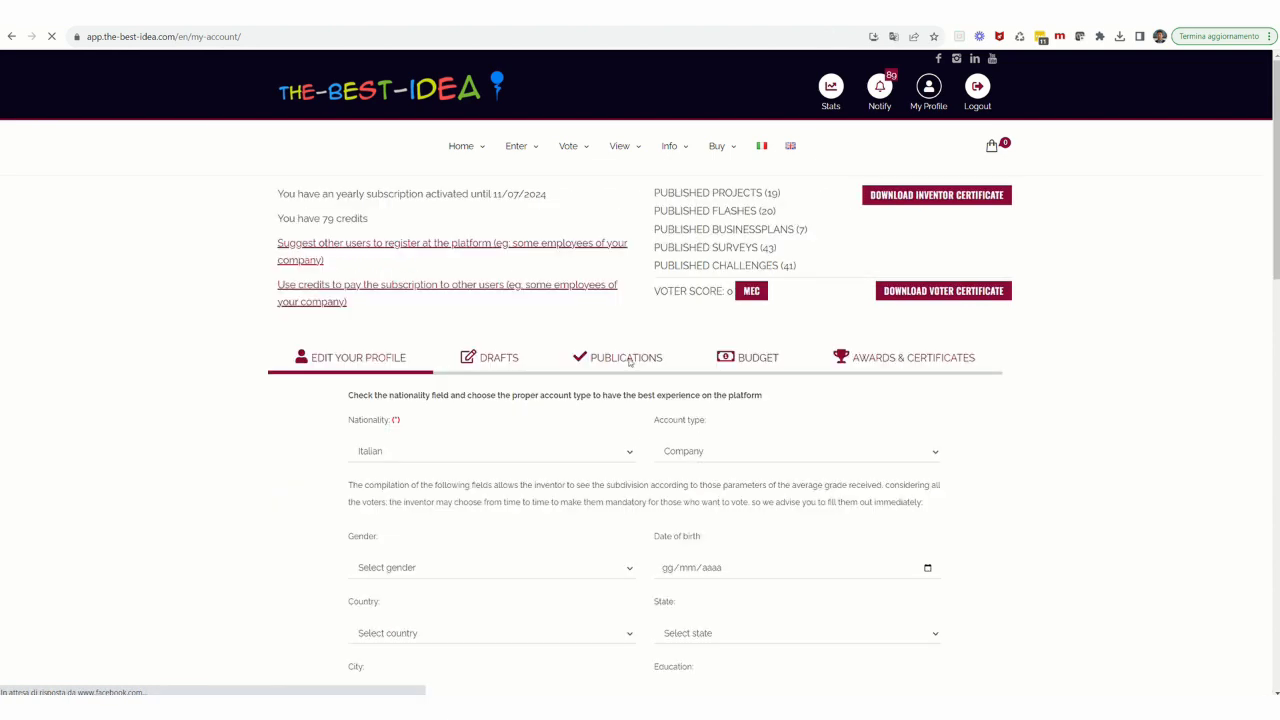
- Reopen the list of published surveys in the author's profile
{"action": "left_click", "coordinate": [620, 487]}
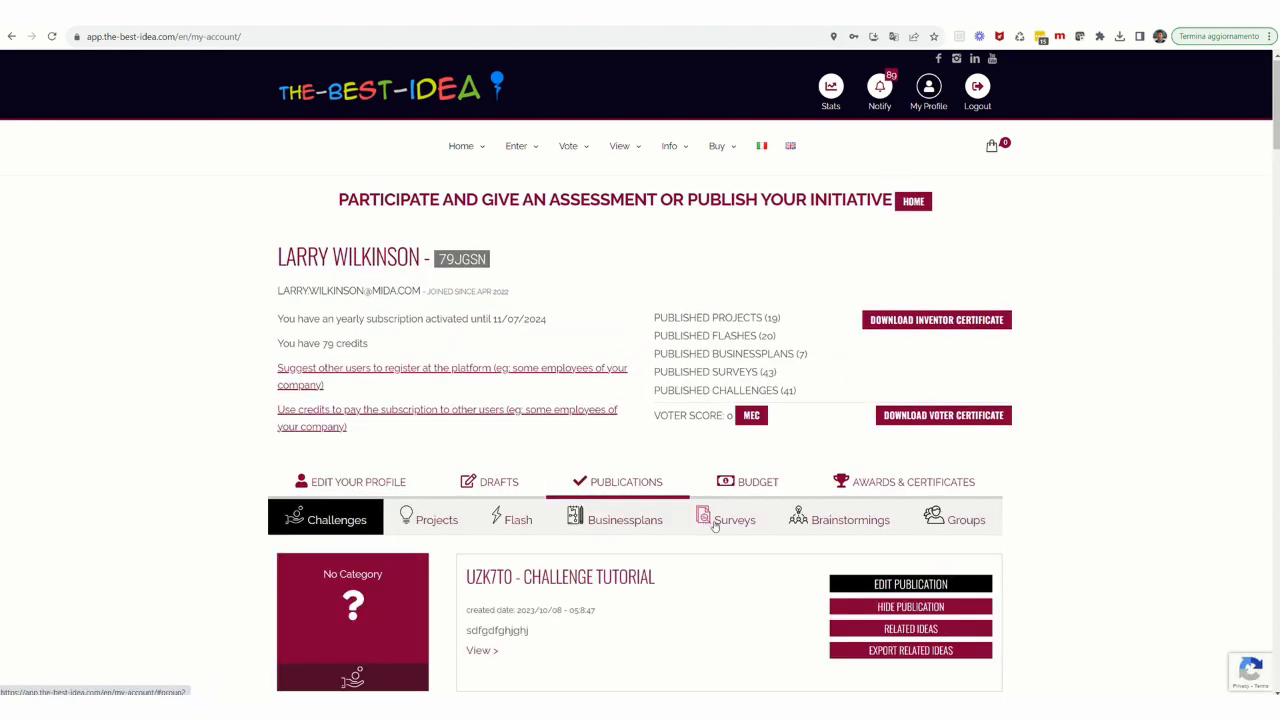
{"action": "left_click", "coordinate": [720, 522]}
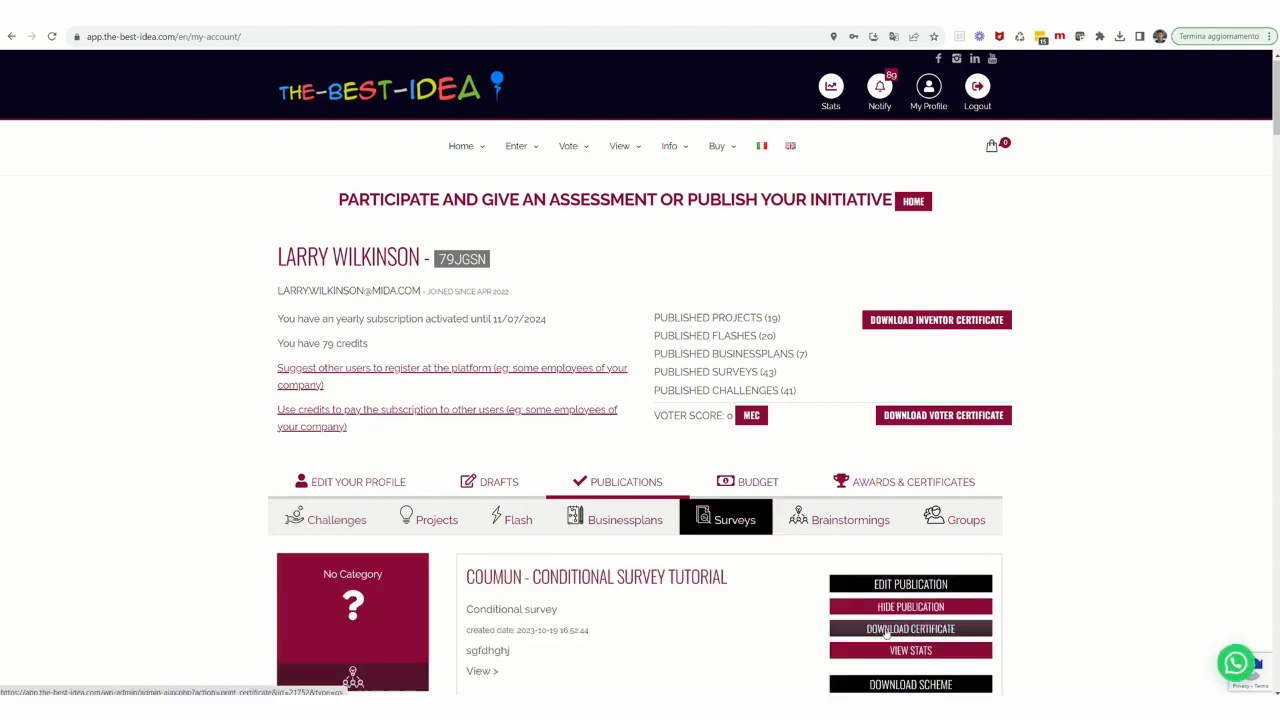